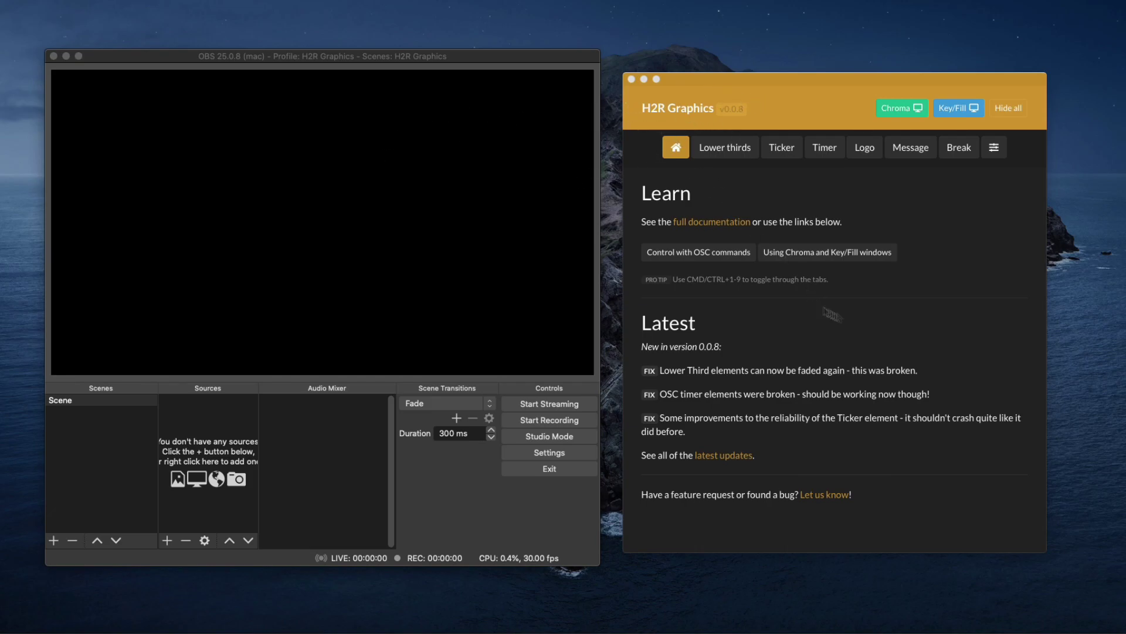
- Check that OBS.app is ticked under Privacy > Screen Recording in Security & Privacy
click(1118, 613)
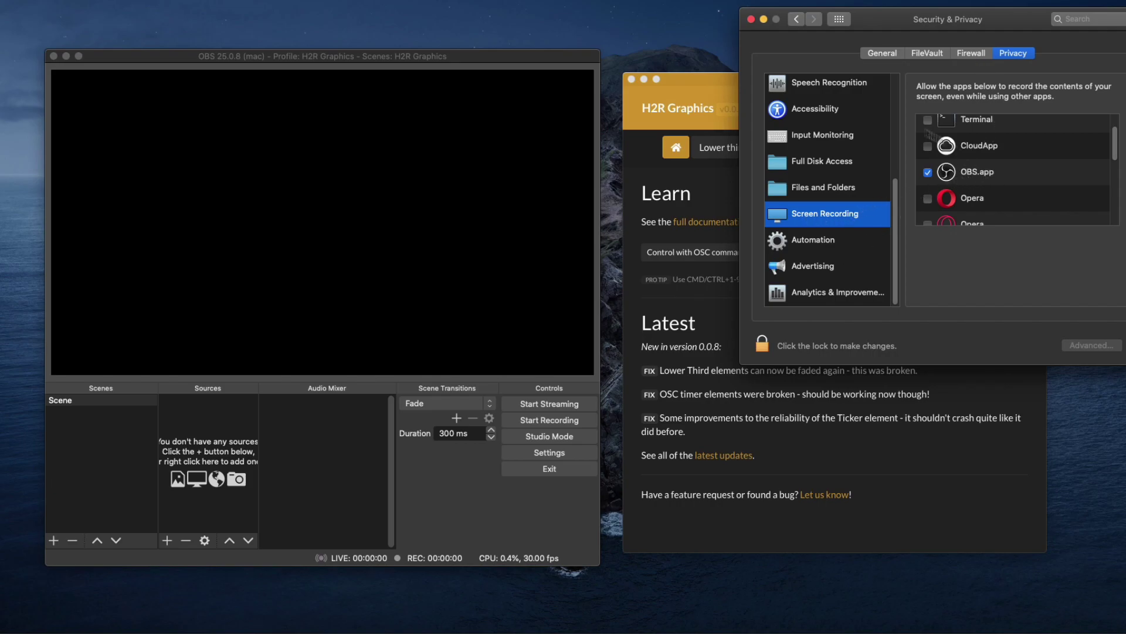
- Minimise System Preferences and open H2R's green Chroma output window beside the control panel
click(764, 20)
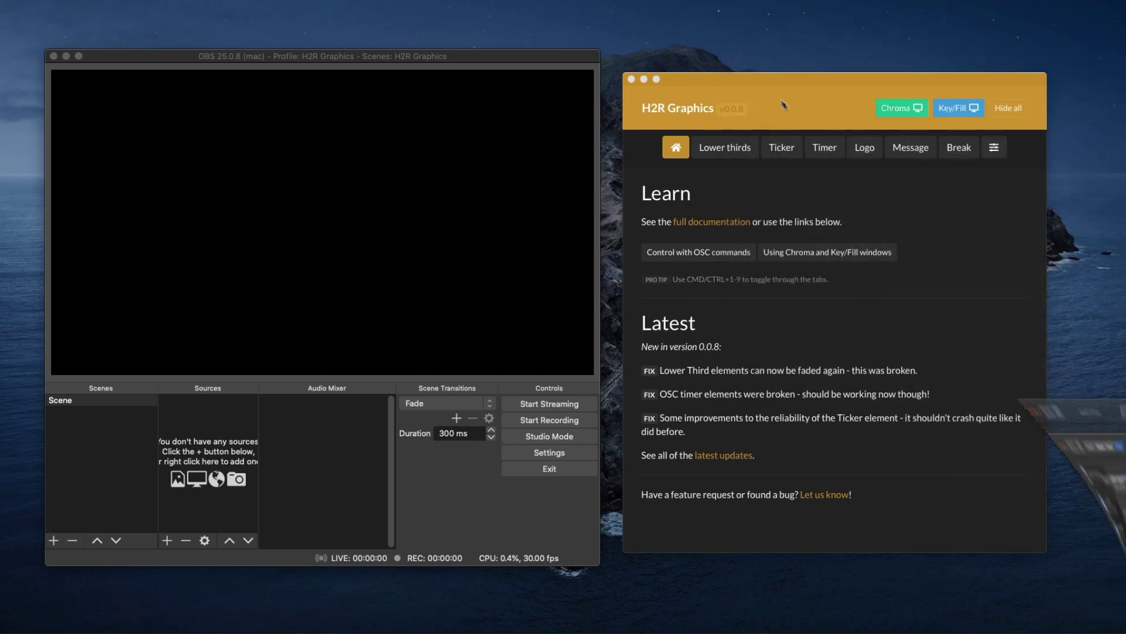
click(893, 108)
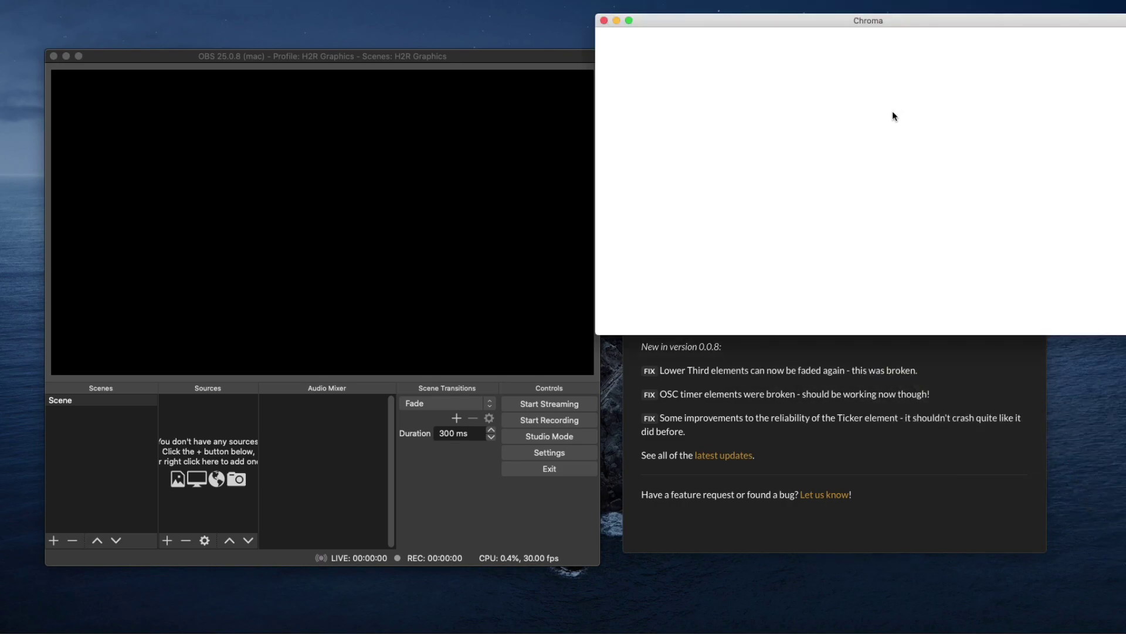
click(604, 21)
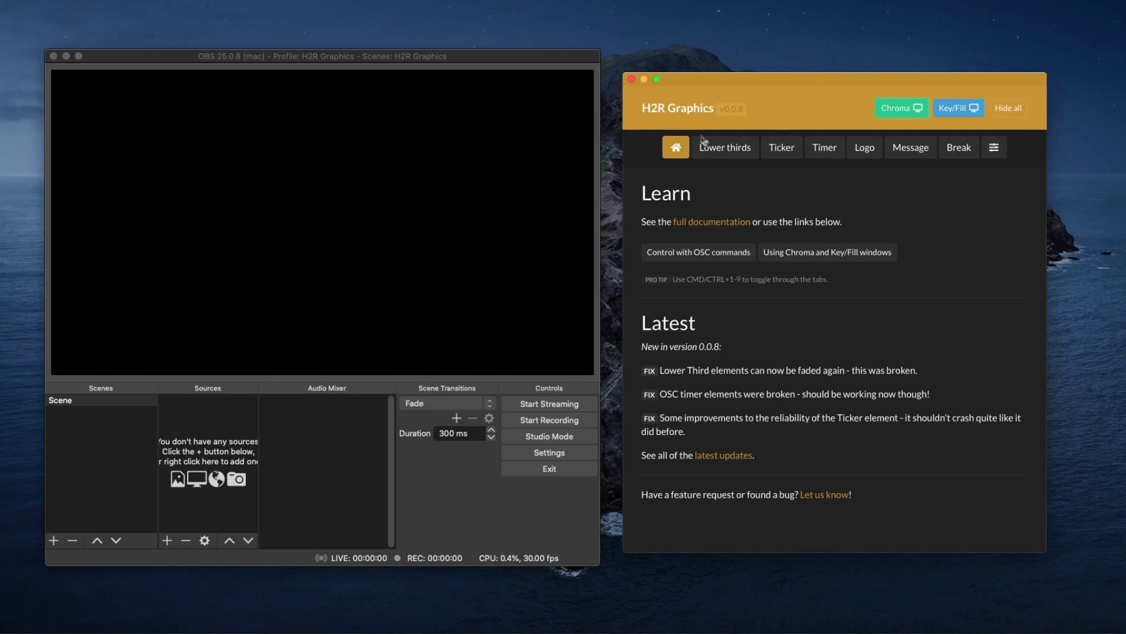
click(896, 108)
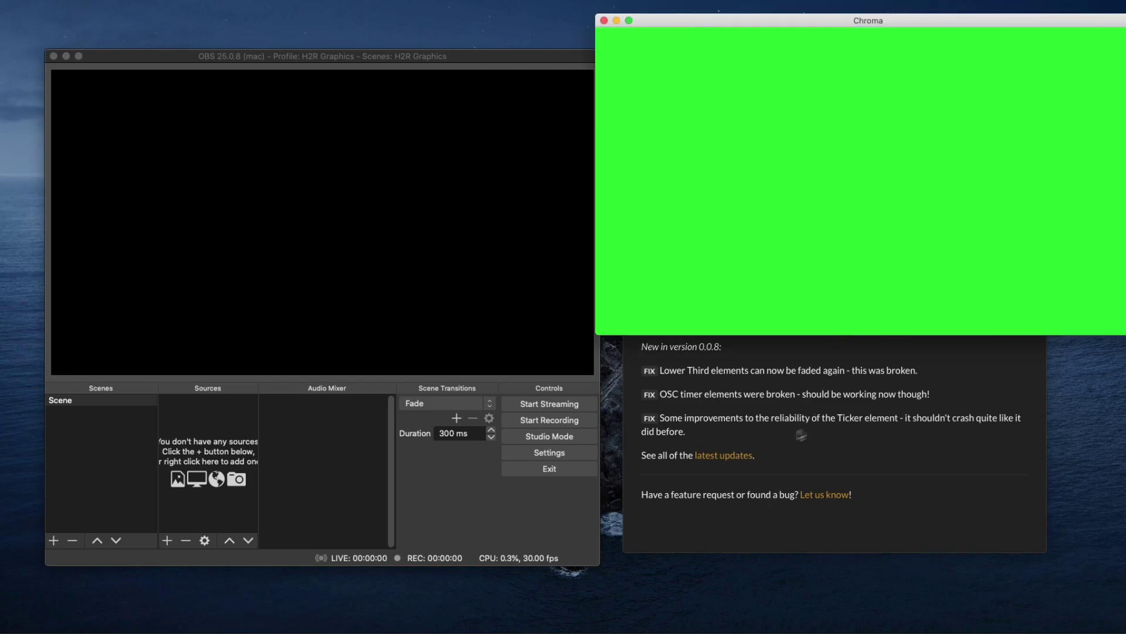
drag(851, 23, 863, 21)
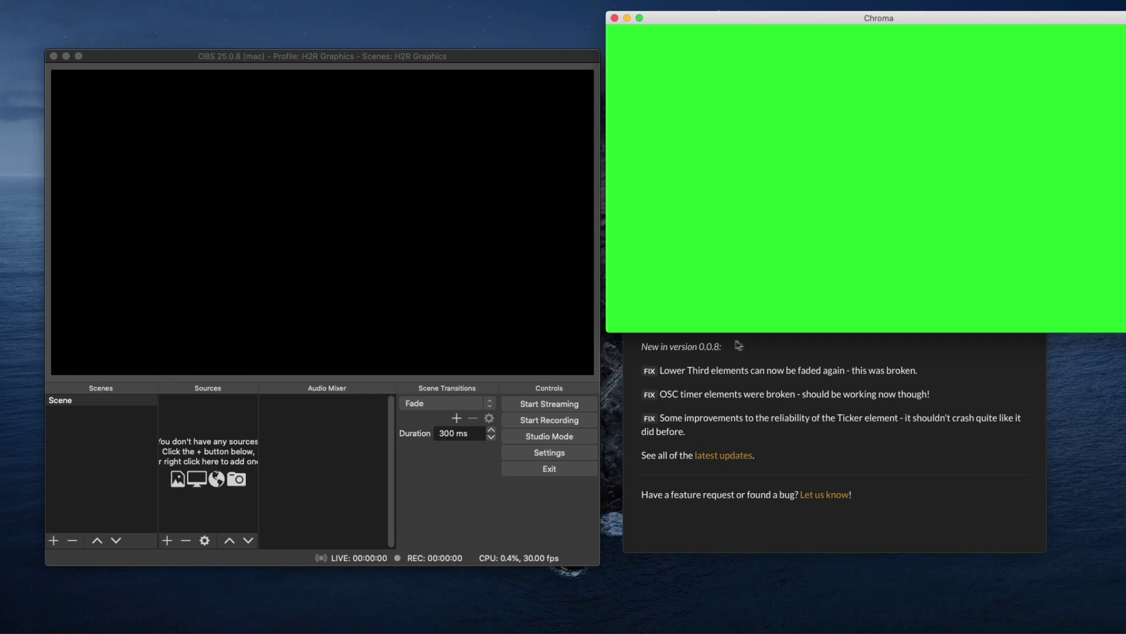
click(779, 358)
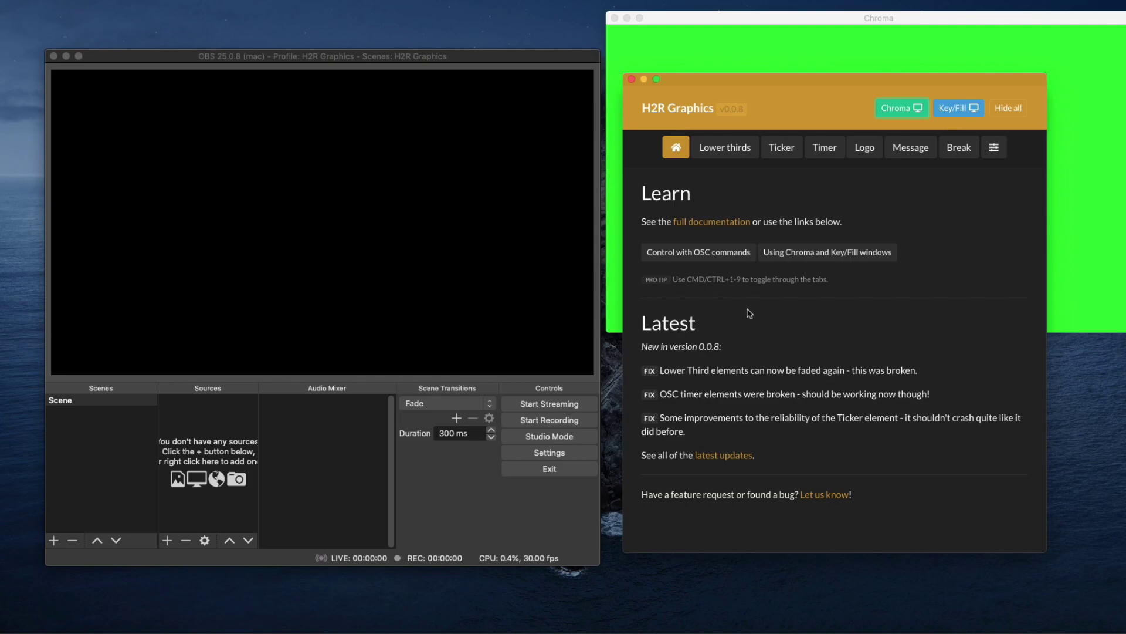
- Add a Window Capture source set to the [H2R Graphics] Chroma window
click(203, 425)
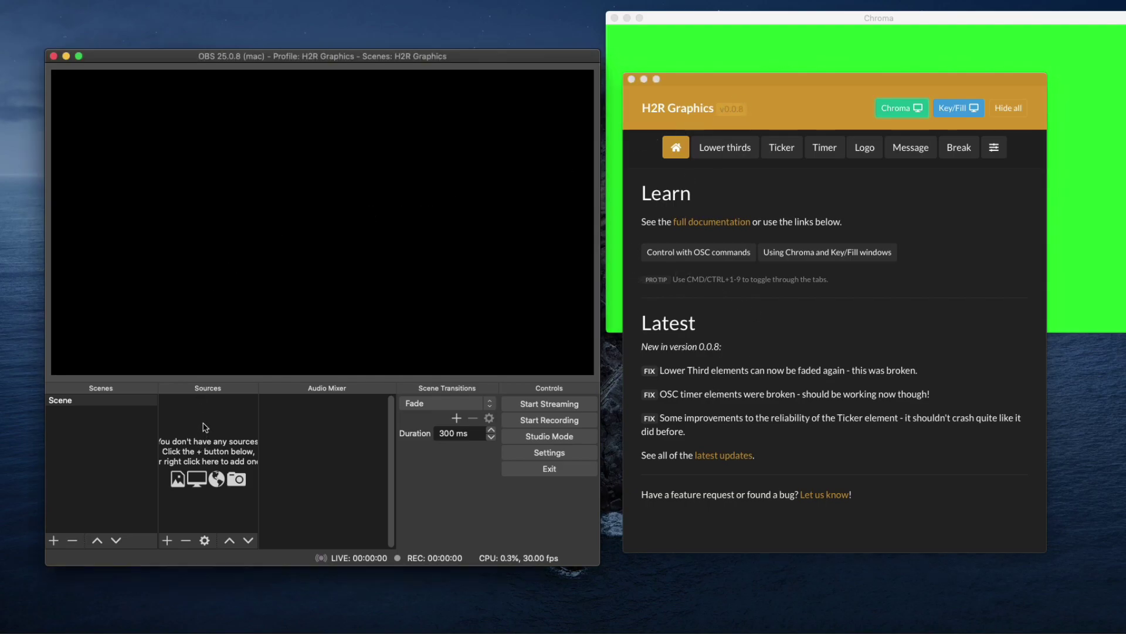
click(166, 541)
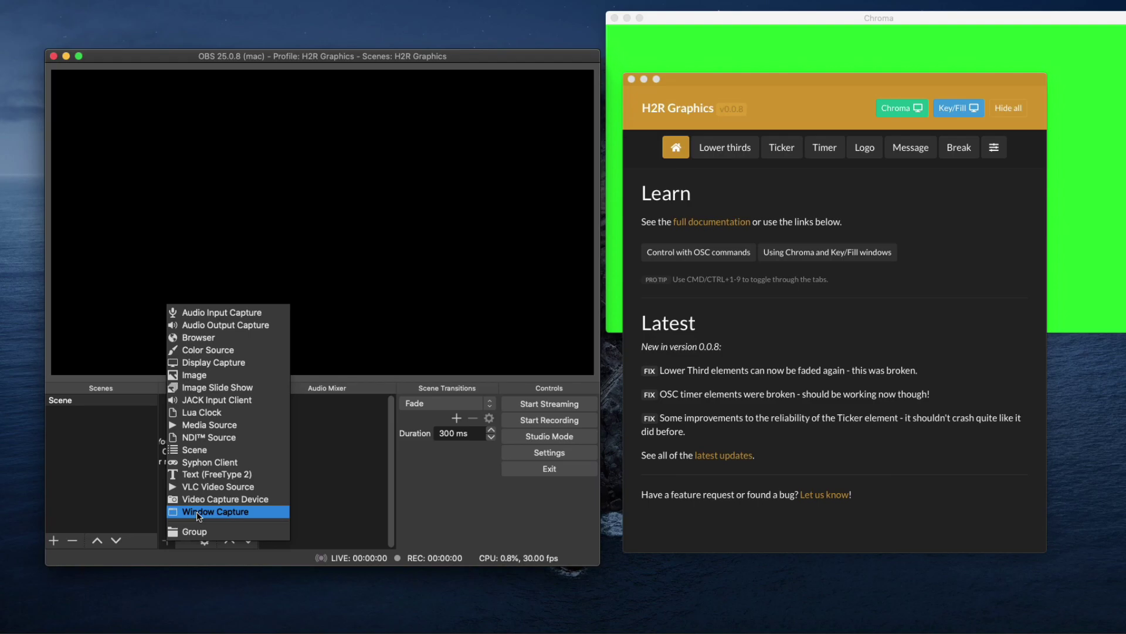
click(198, 513)
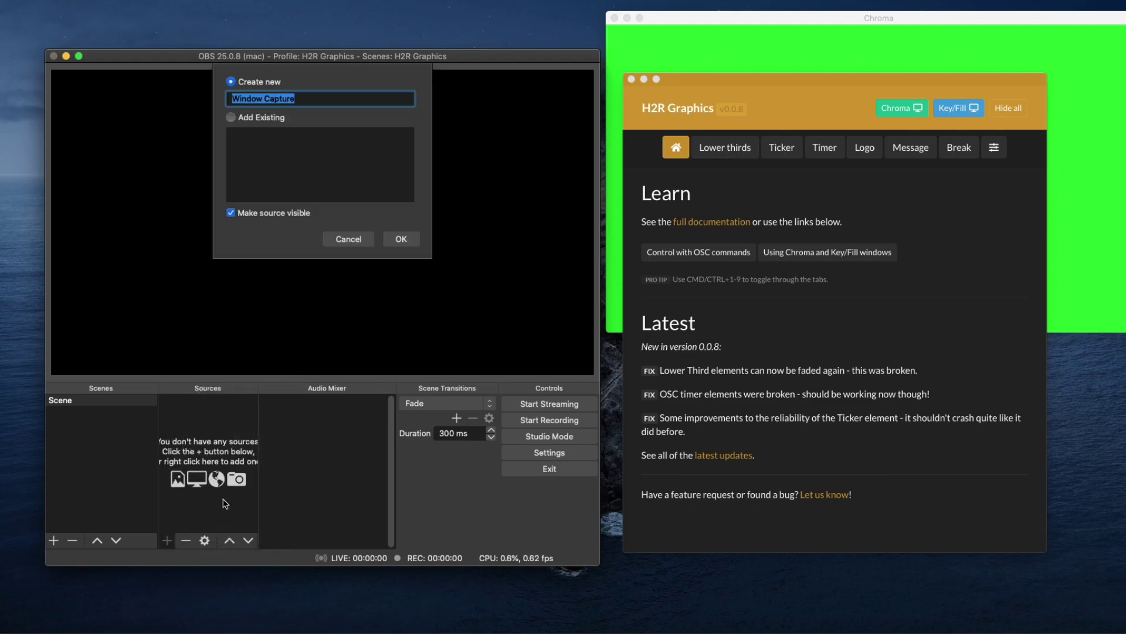
click(386, 240)
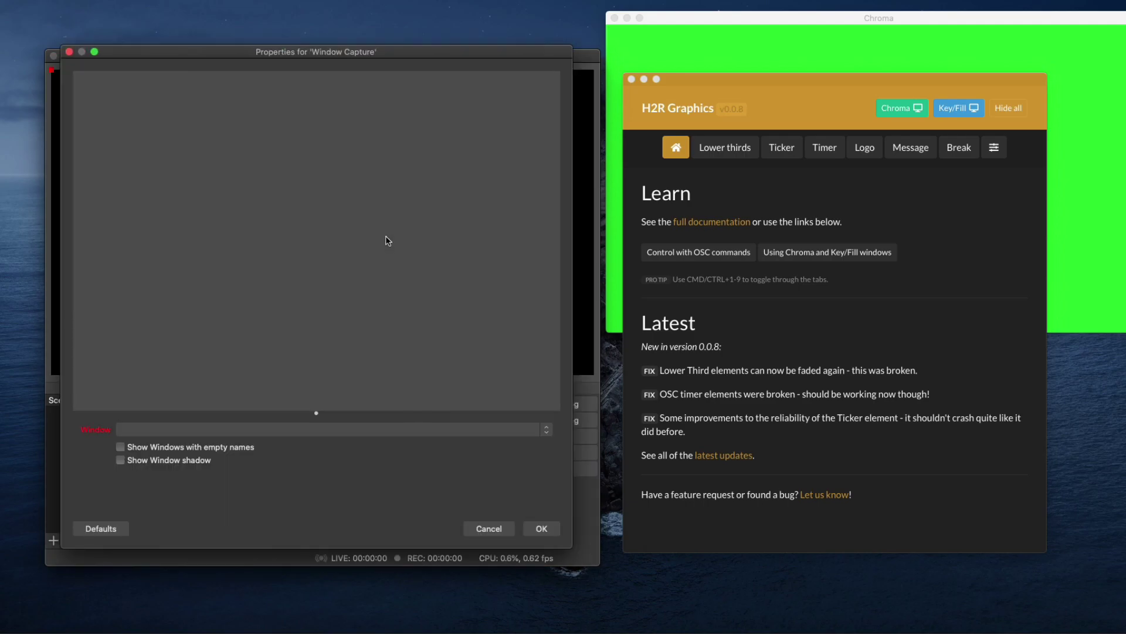
click(189, 429)
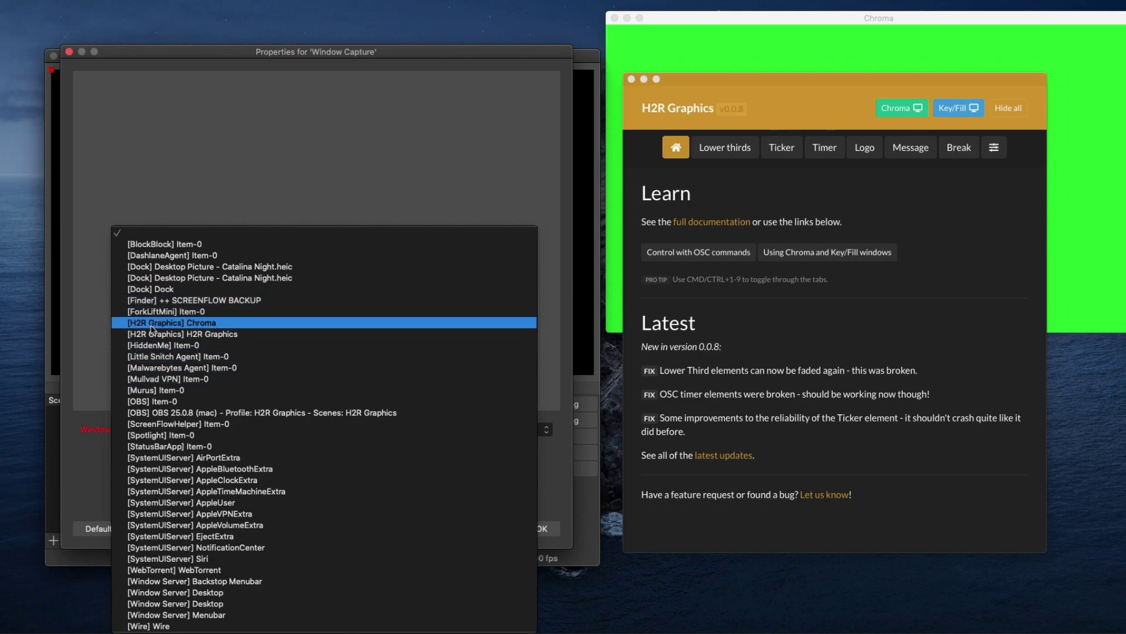
click(179, 326)
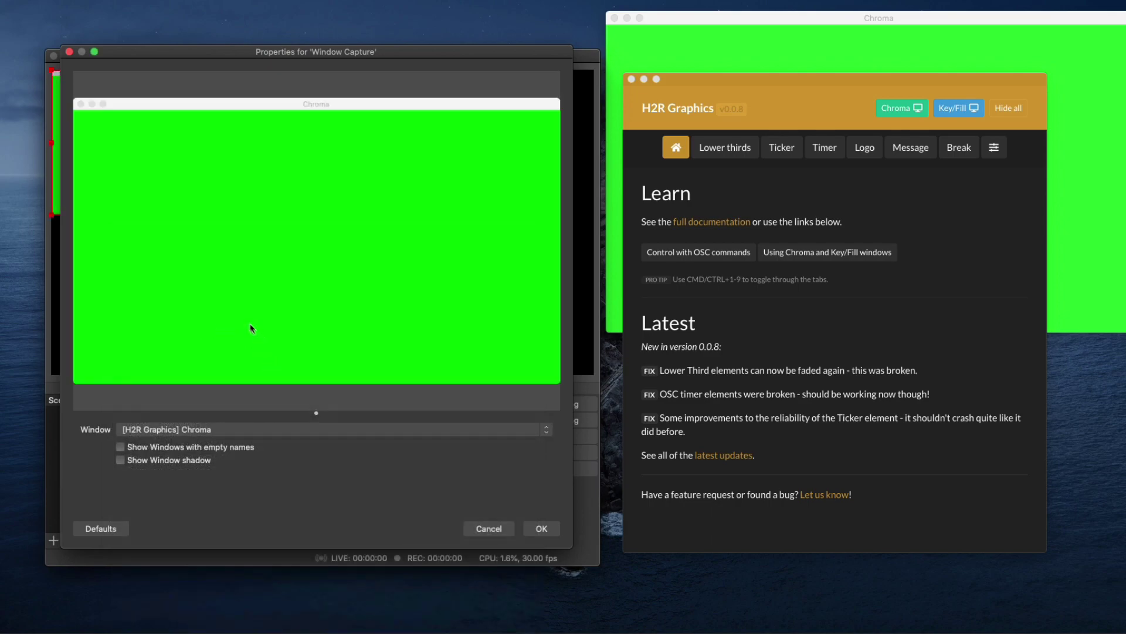
click(540, 529)
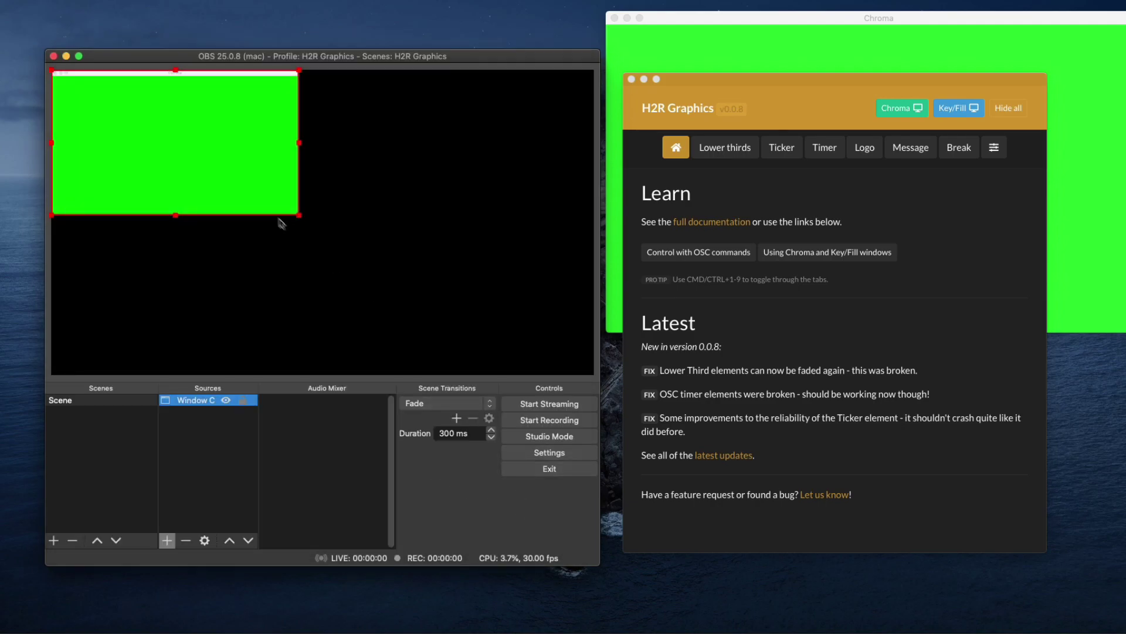
- Resize the Chroma window and stretch the capture source so the green covers the whole canvas
click(726, 31)
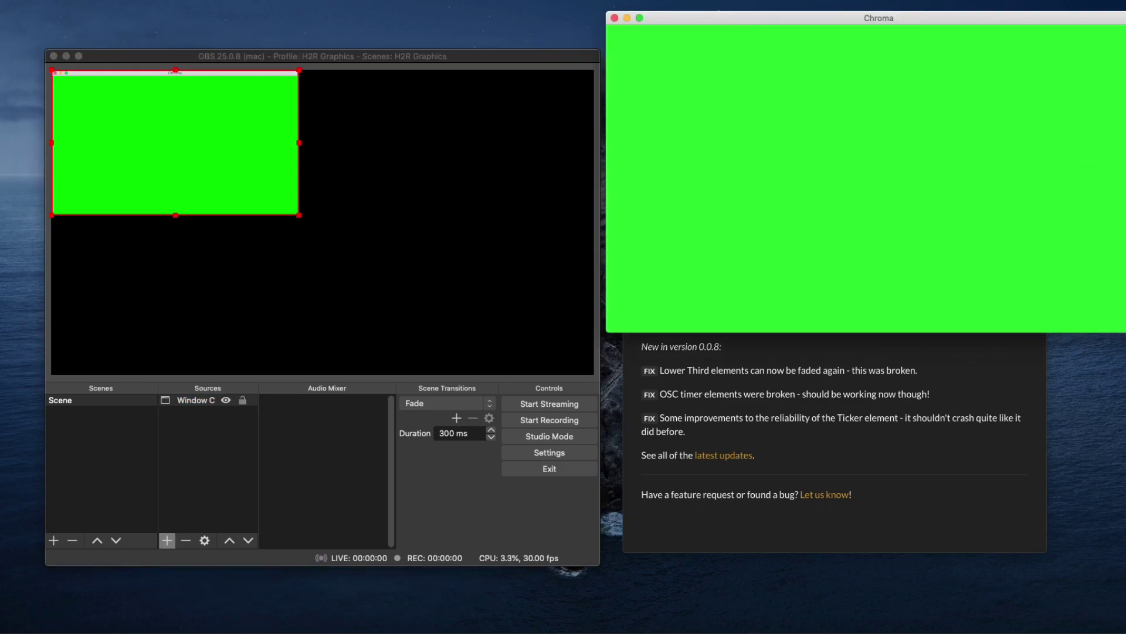
mouse_move(1124, 135)
mouse_down()
mouse_move(1006, 137)
mouse_move(1125, 135)
mouse_up()
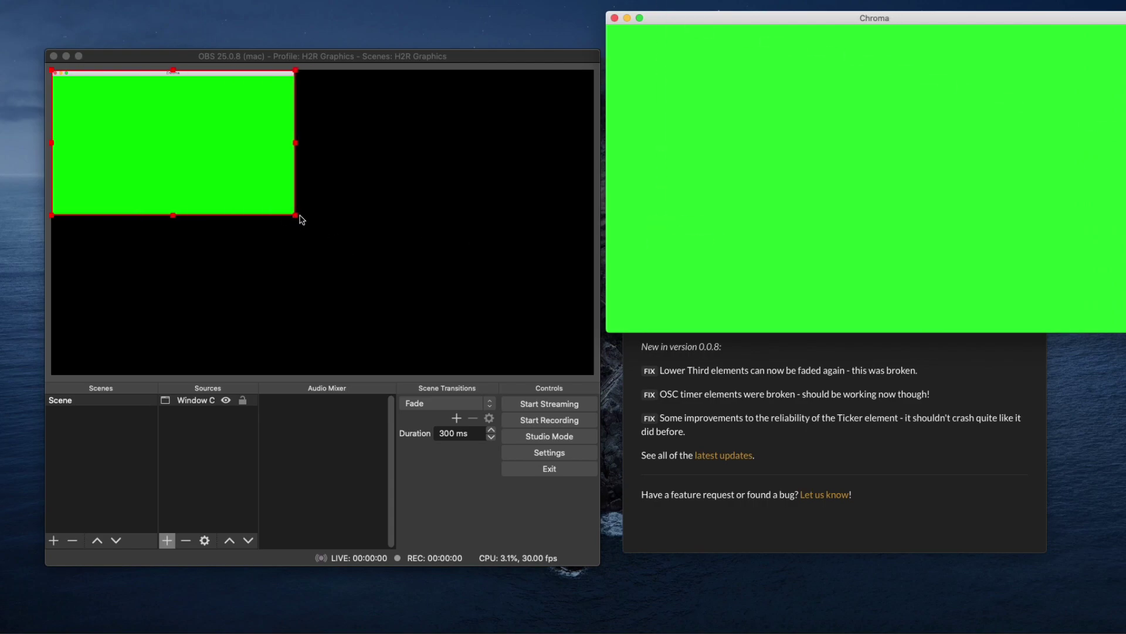
drag(296, 216, 563, 356)
drag(967, 19, 962, 18)
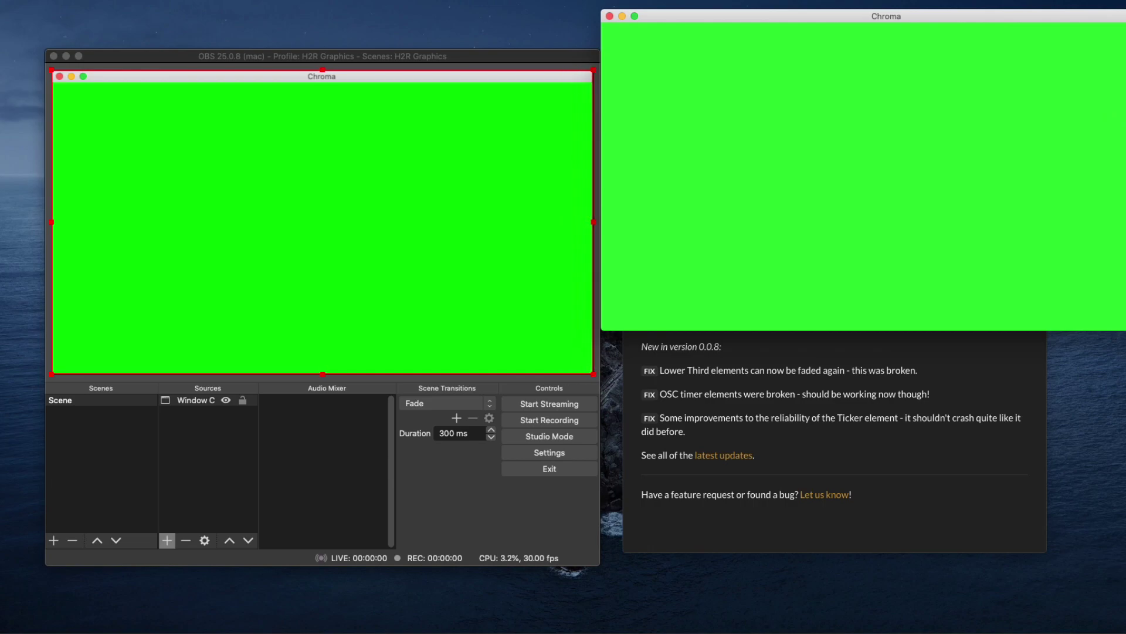
drag(448, 165, 449, 151)
click(859, 308)
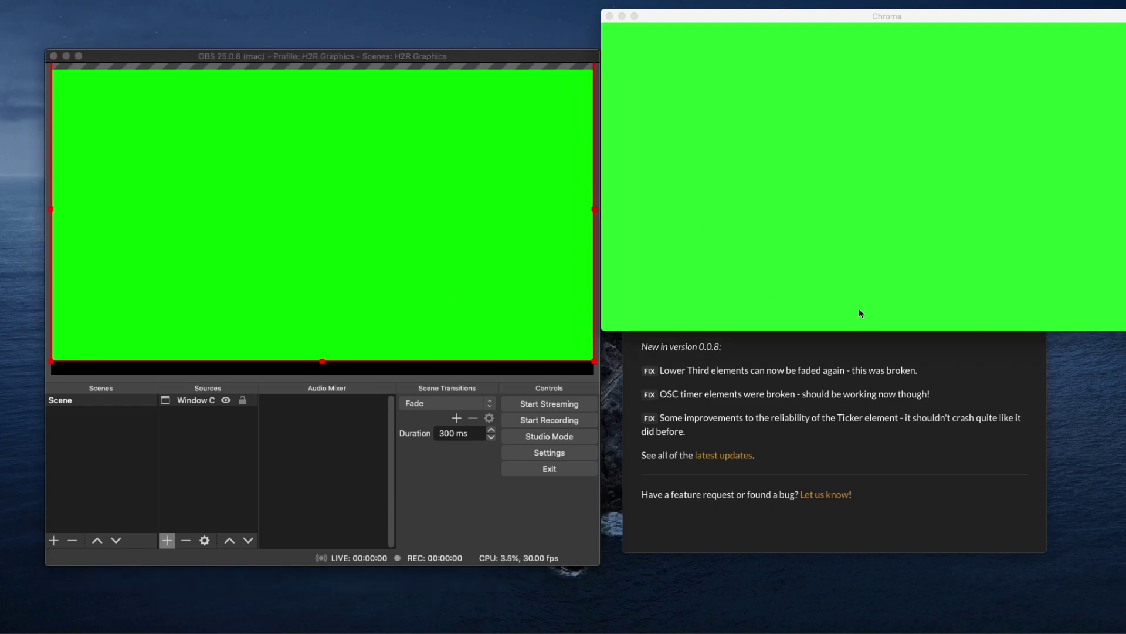
drag(860, 331, 861, 346)
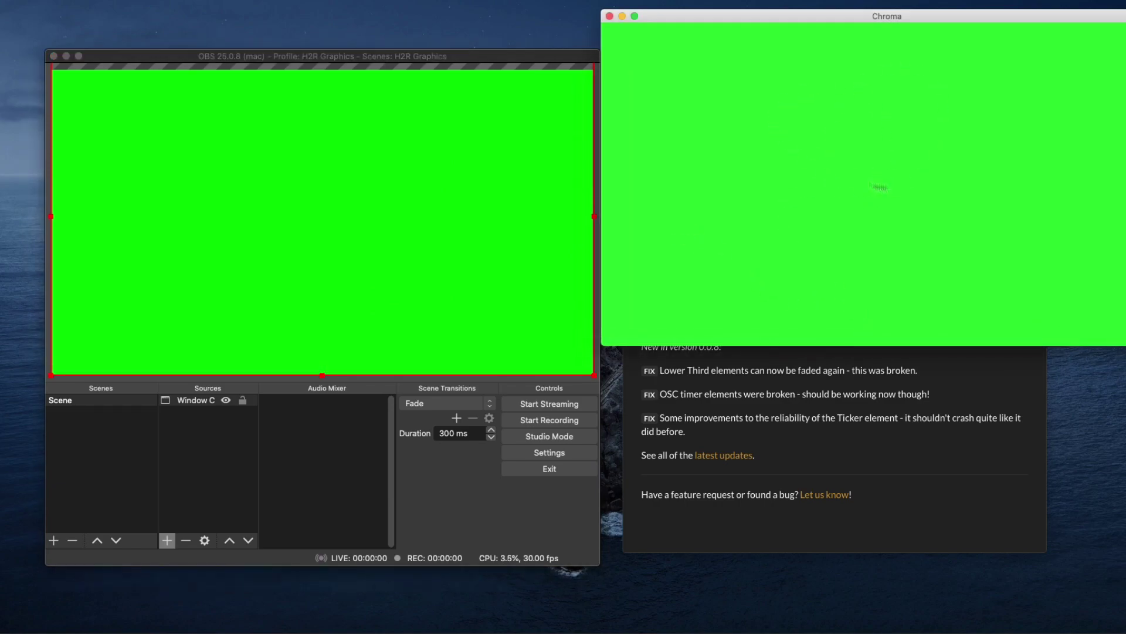
click(240, 403)
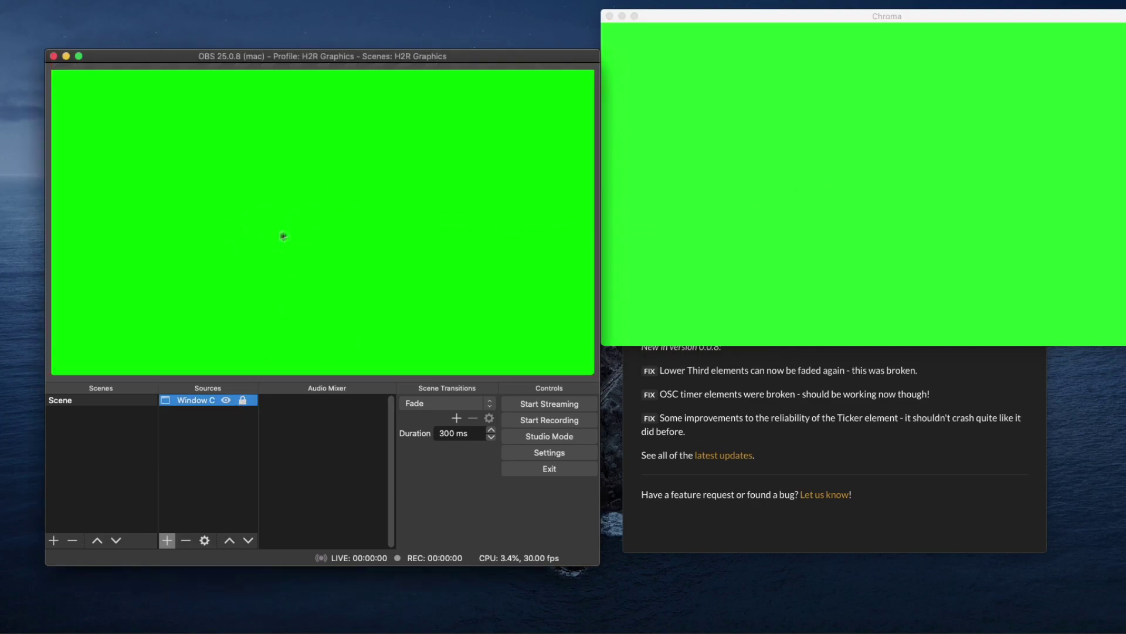
- Add a green Chroma Key effect filter to the Window Capture source
right_click(194, 402)
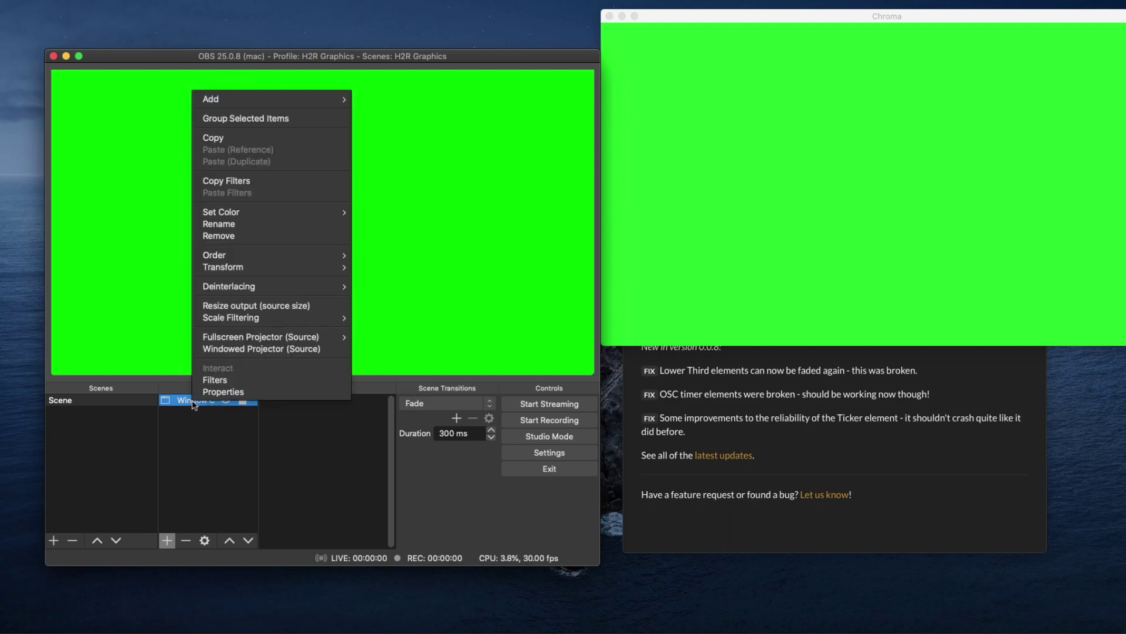
click(215, 380)
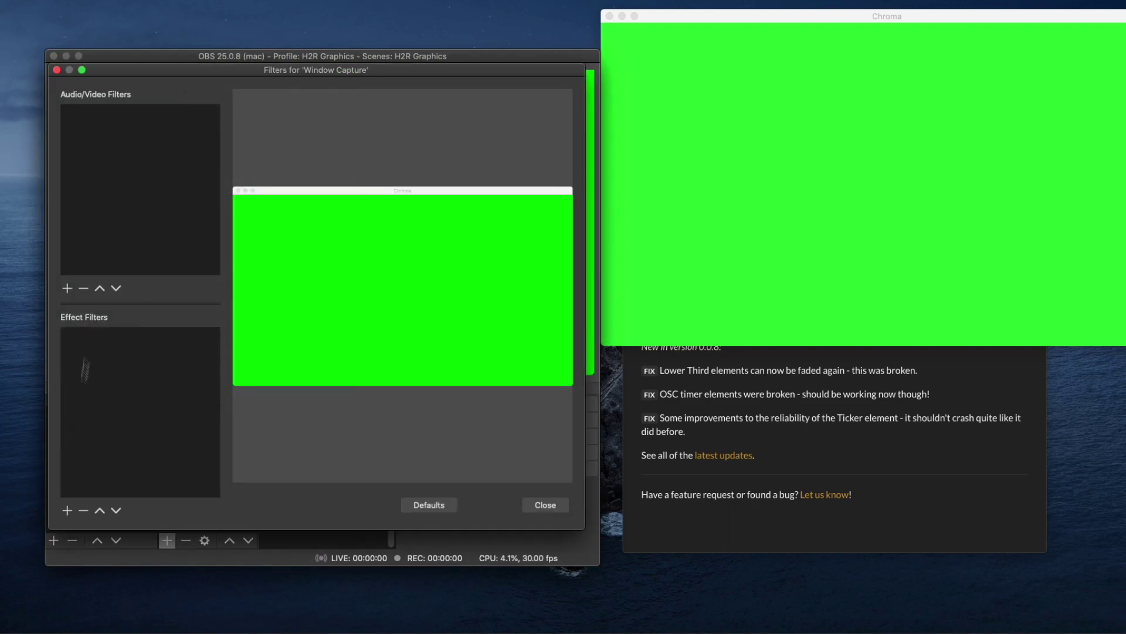
click(66, 510)
click(95, 345)
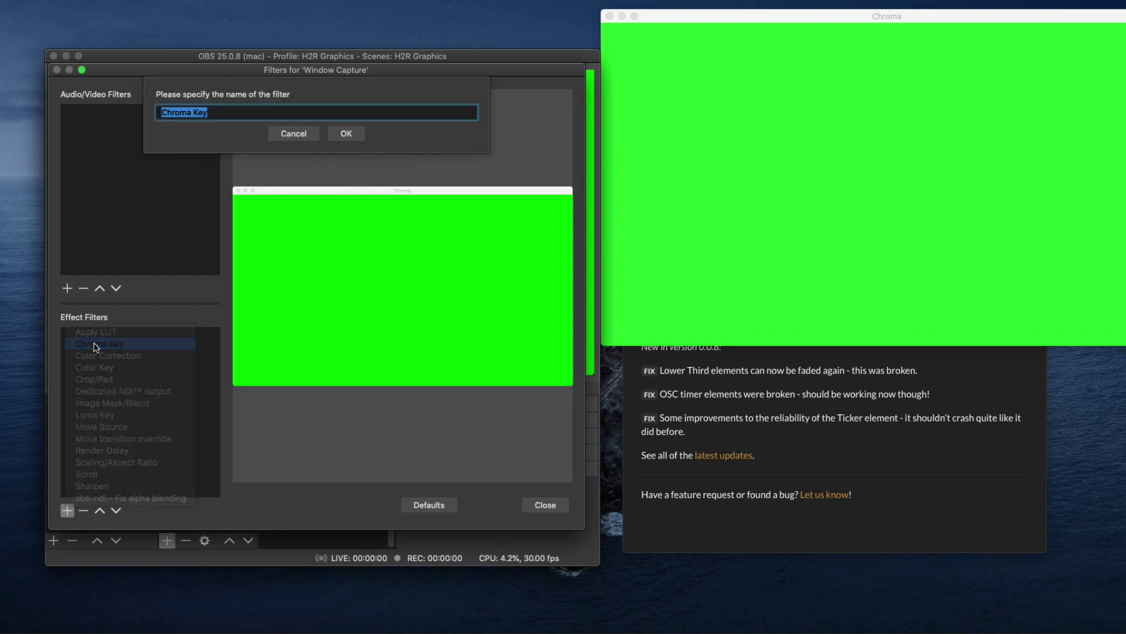
click(344, 134)
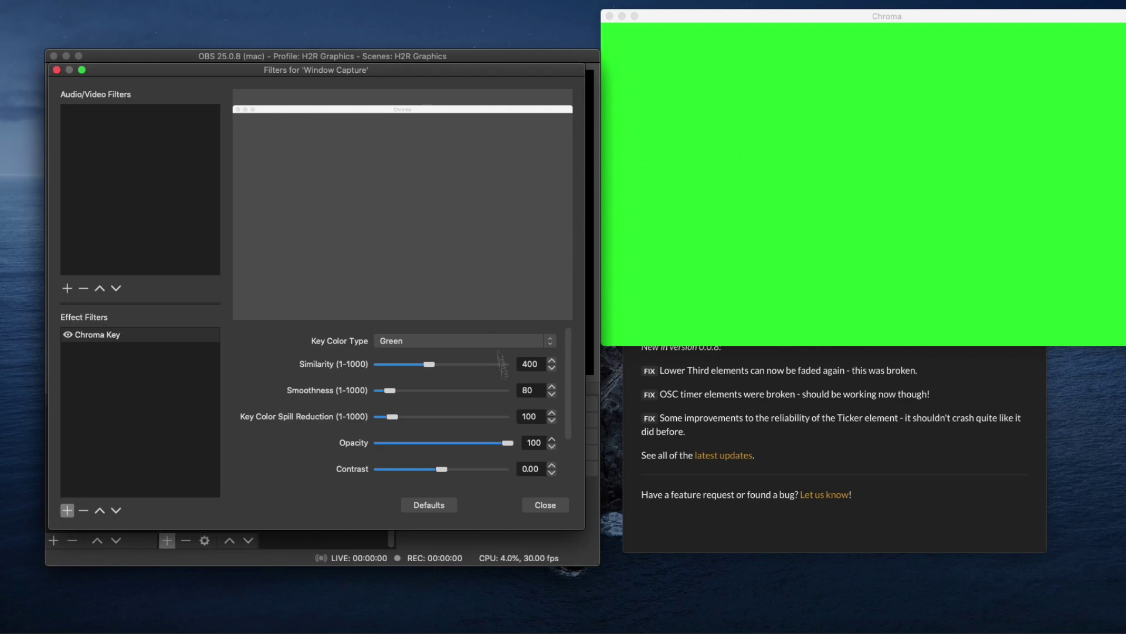
click(545, 505)
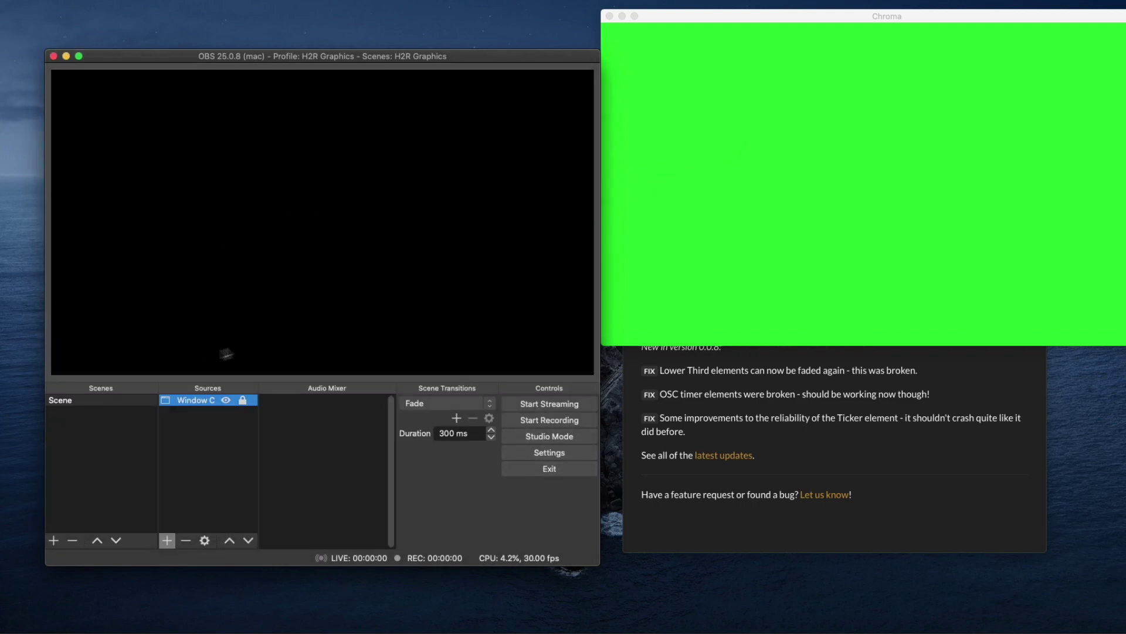
- Bring H2R Graphics forward and switch to its Lower thirds page
click(836, 449)
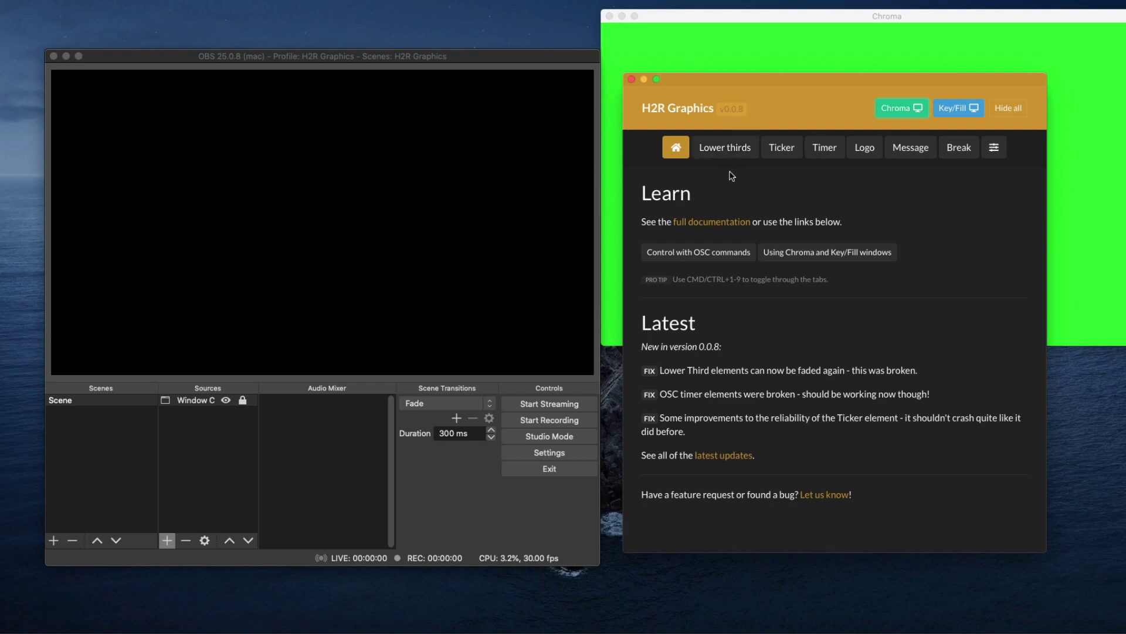
click(734, 151)
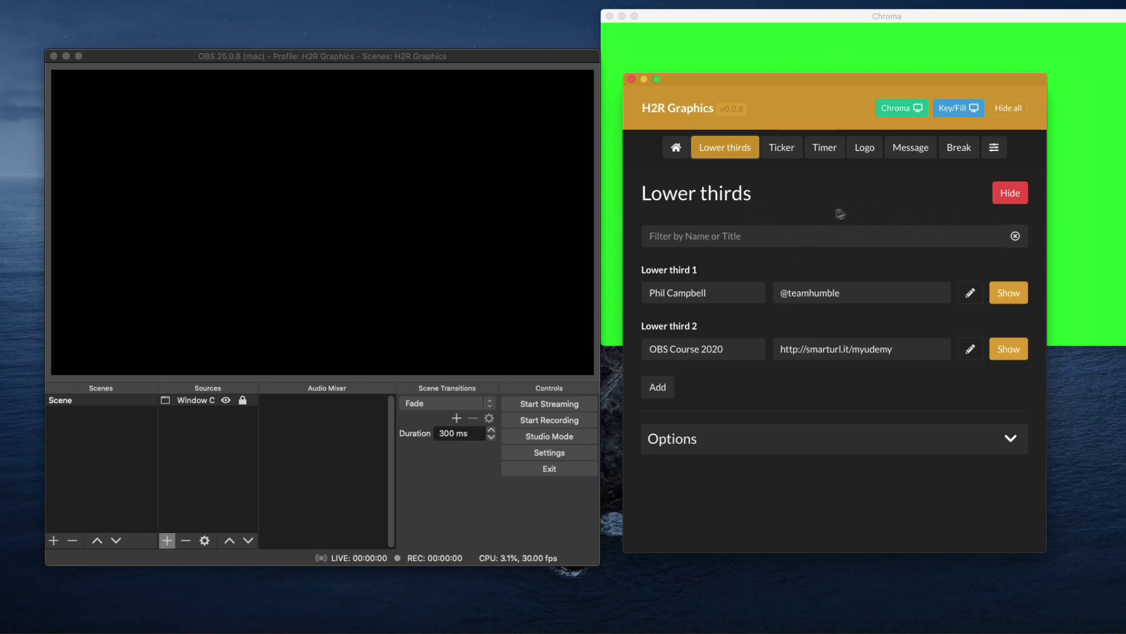
- Show Lower third 1, move the control panel down-right, then toggle Lower third 1 off
click(1005, 299)
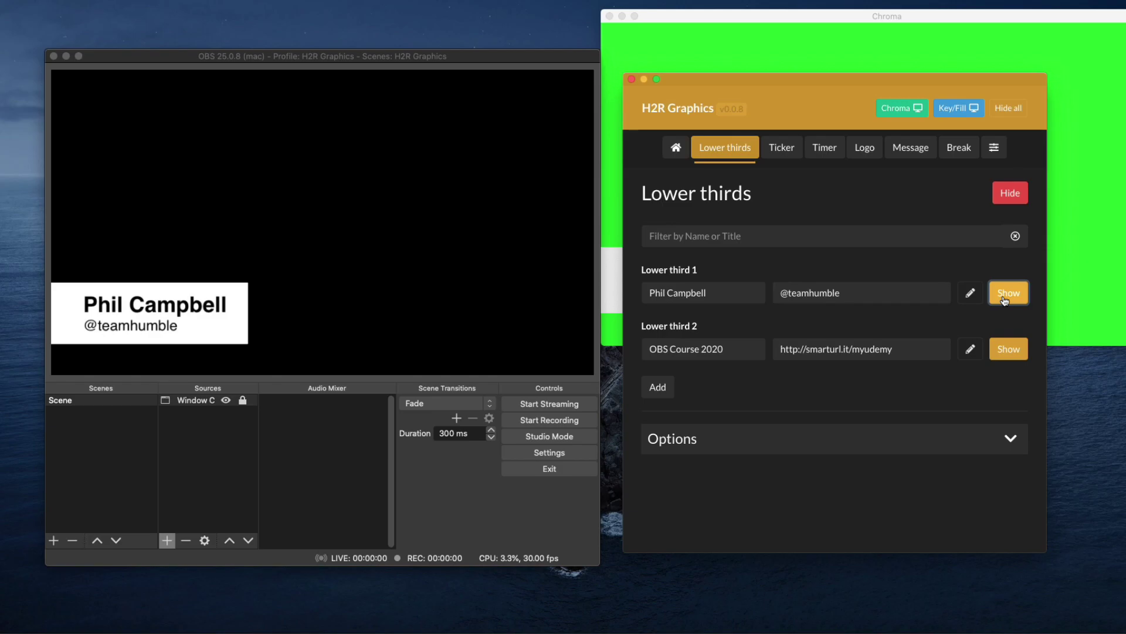
drag(773, 95, 850, 134)
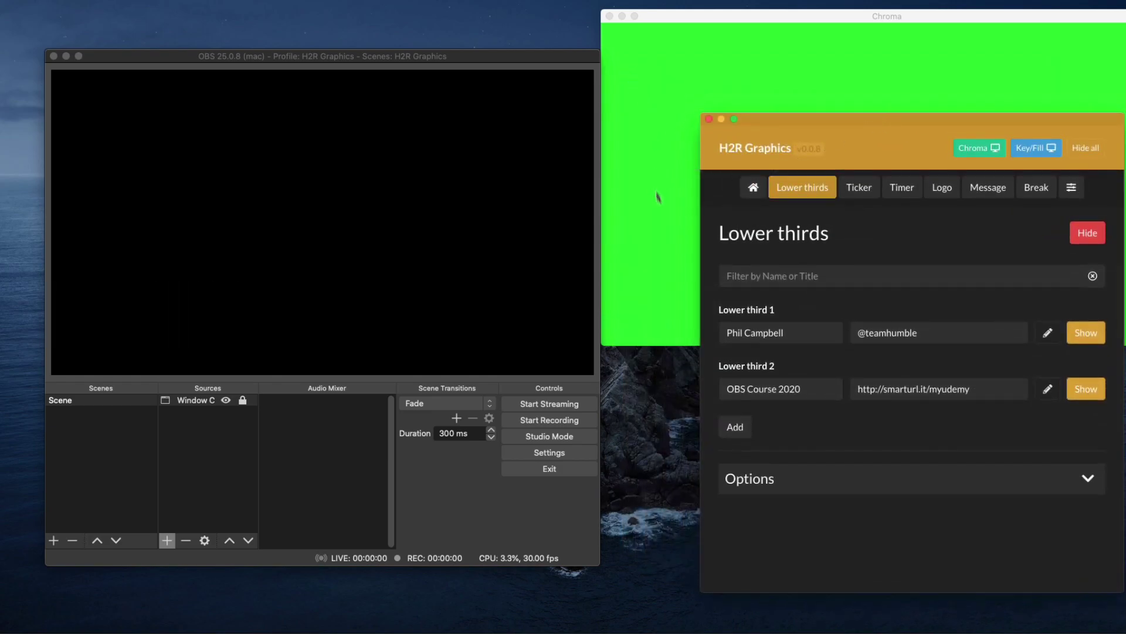
click(1086, 333)
click(853, 190)
click(1029, 235)
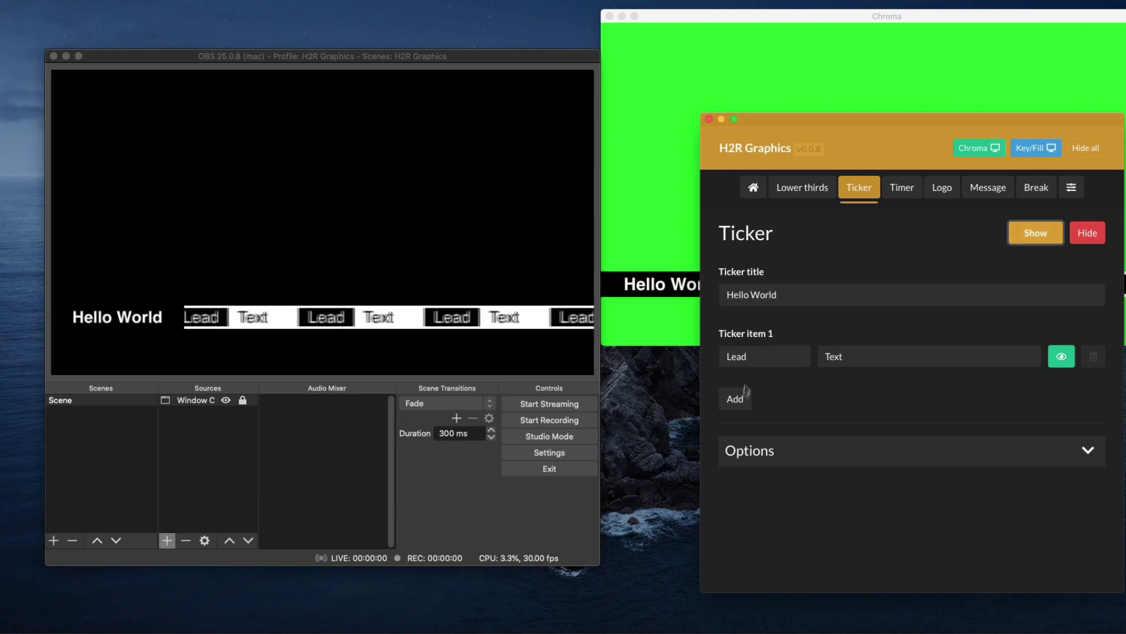
click(923, 462)
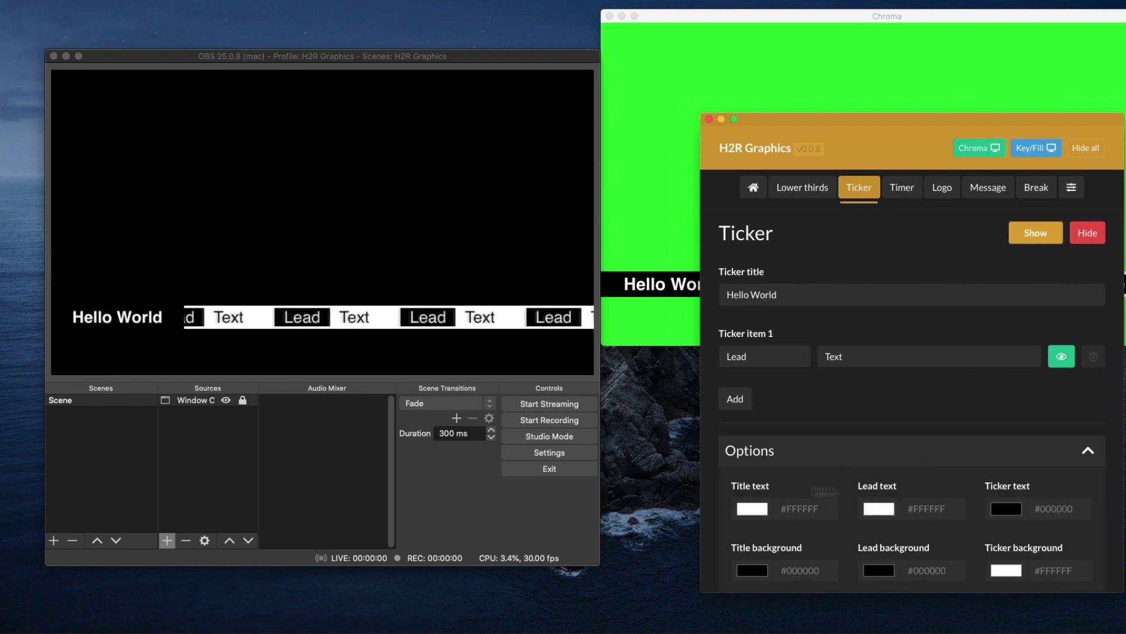
scroll(880, 458, down, 4)
scroll(899, 442, up, 4)
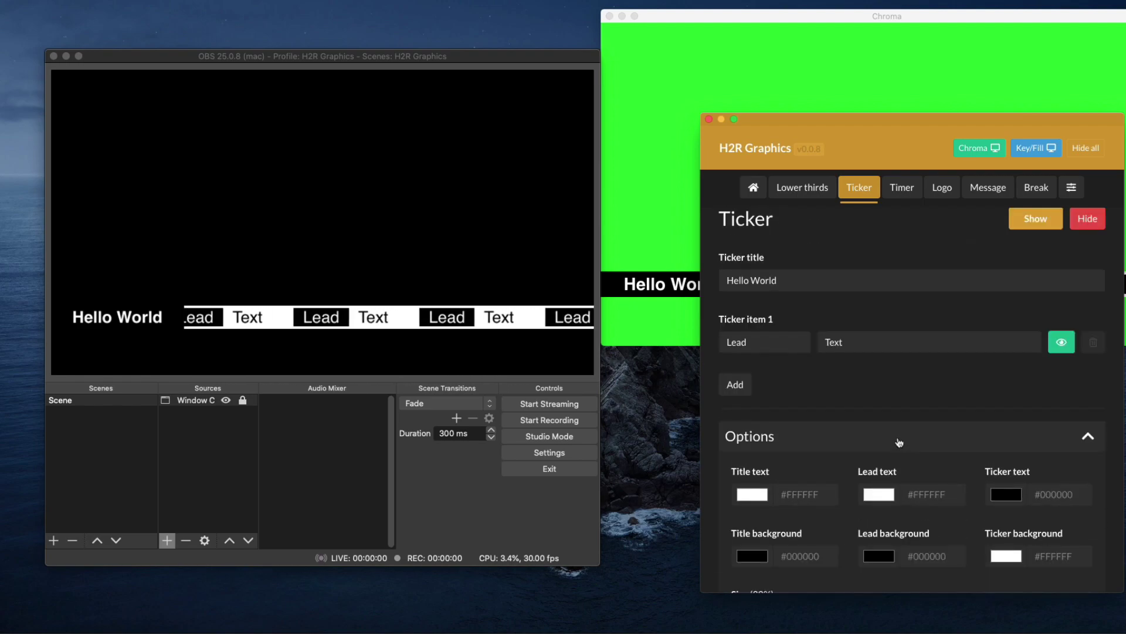
click(1087, 438)
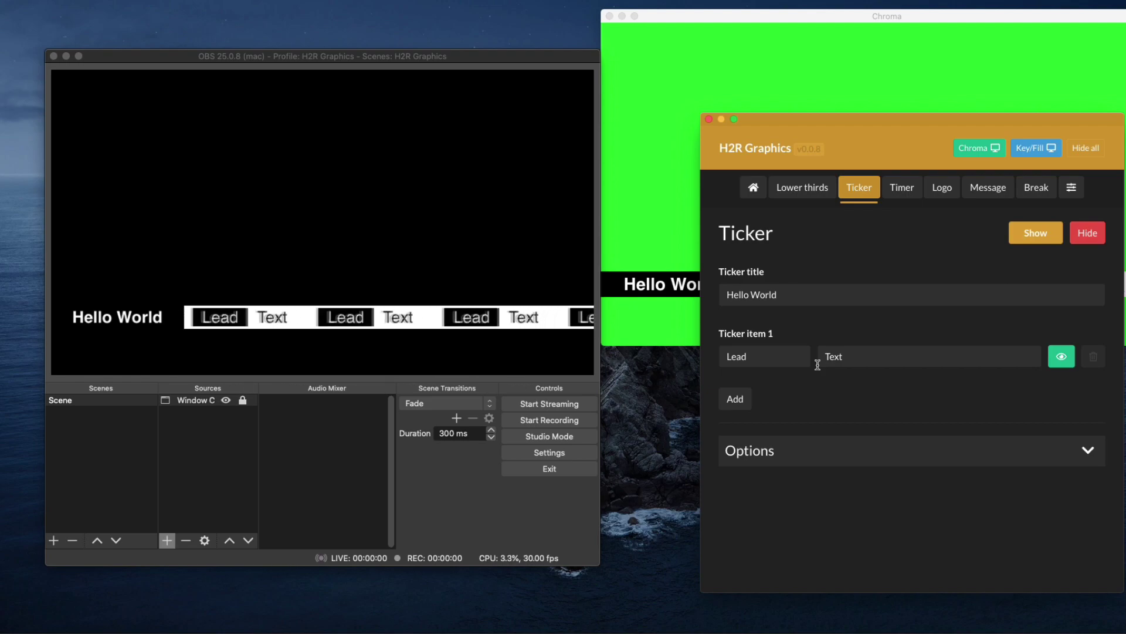
- Hide the ticker and put a Timer countdown to 19:00 on air
click(1086, 233)
click(902, 187)
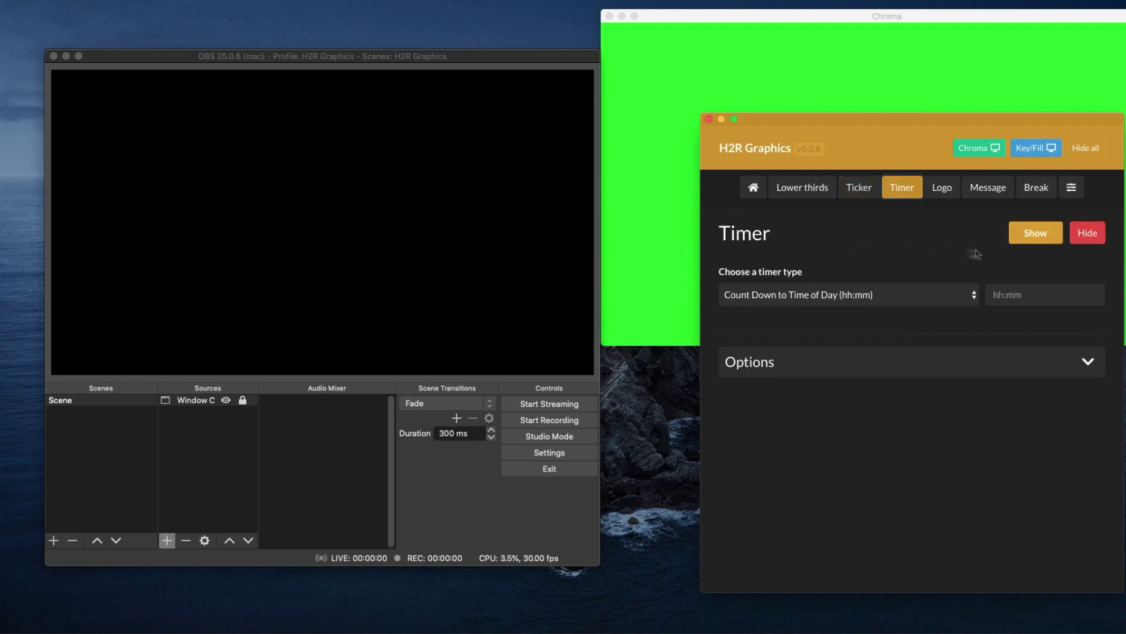
click(1036, 235)
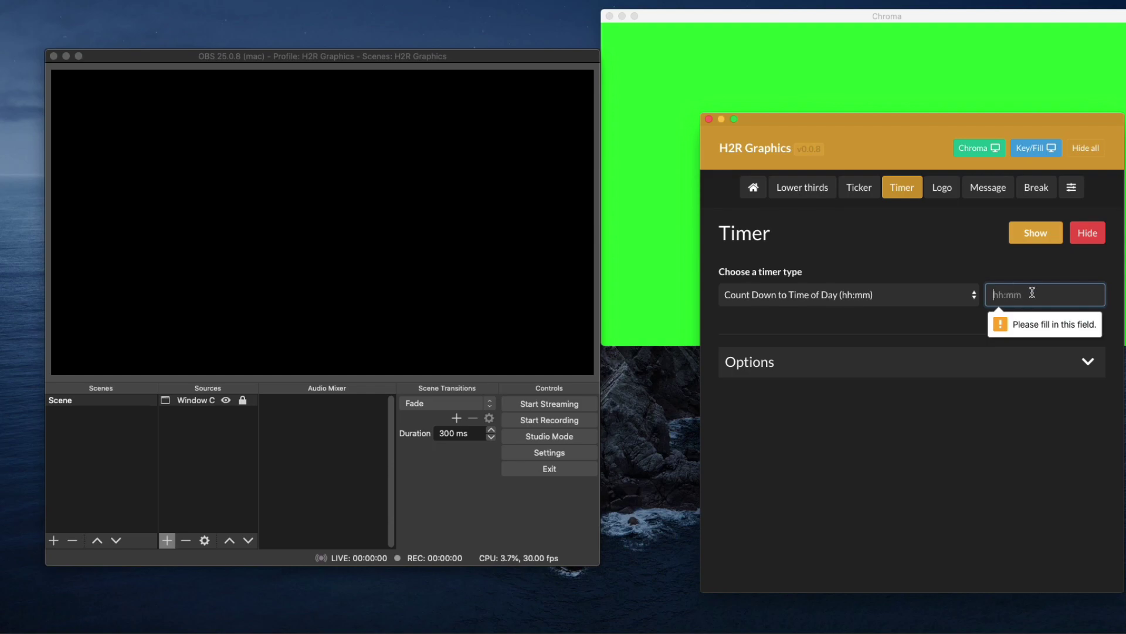
text(19:00)
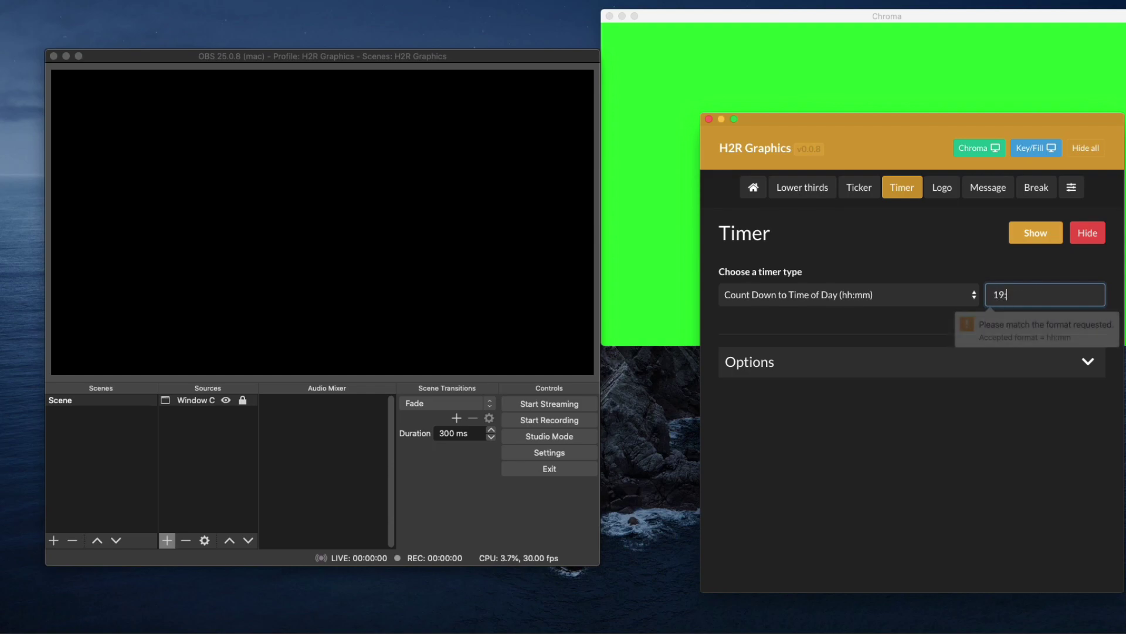
click(1021, 238)
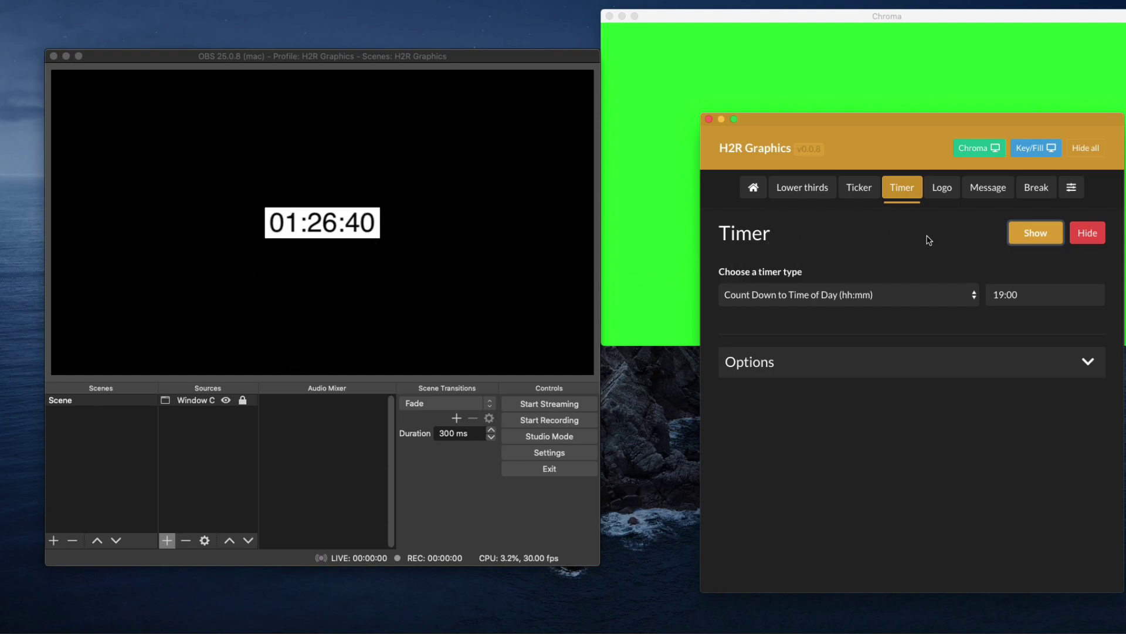
click(1086, 234)
click(945, 192)
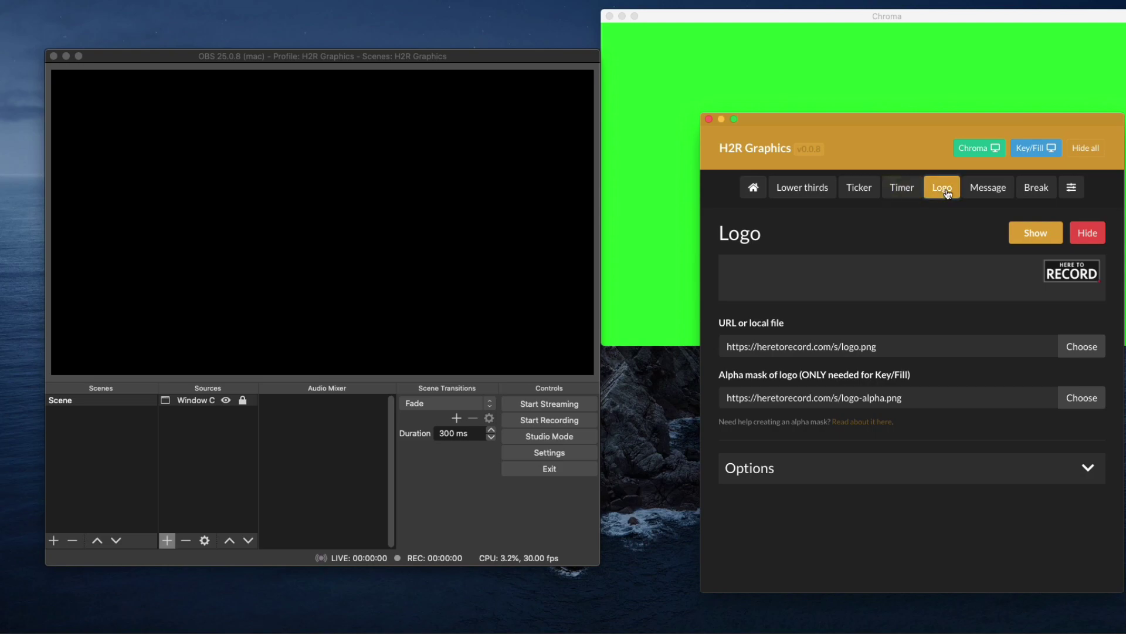
click(1034, 238)
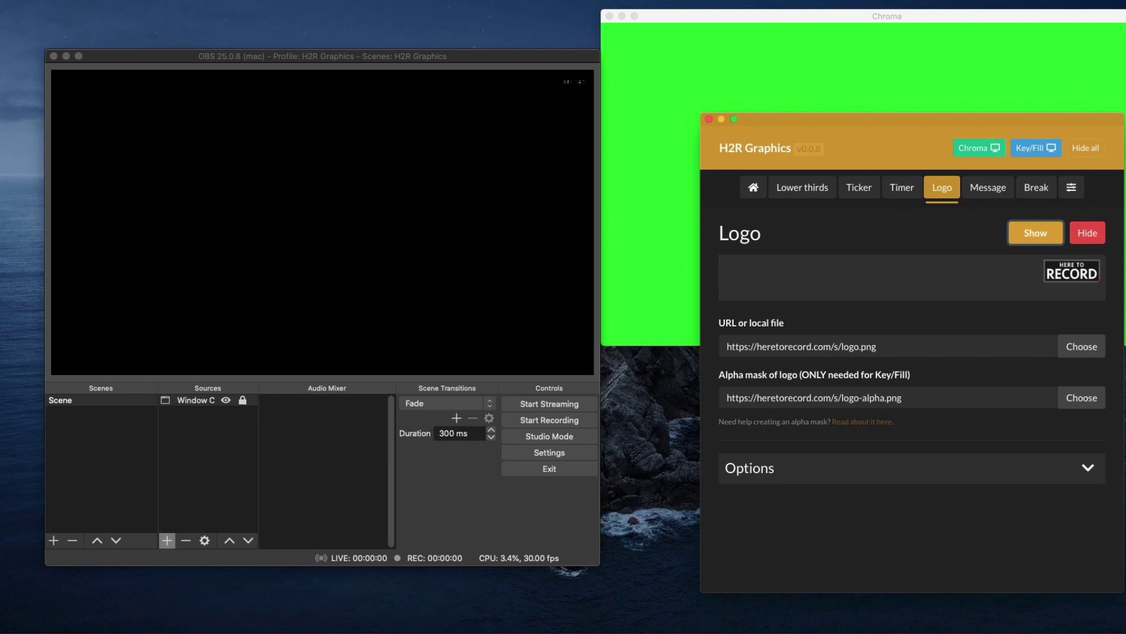
click(1095, 234)
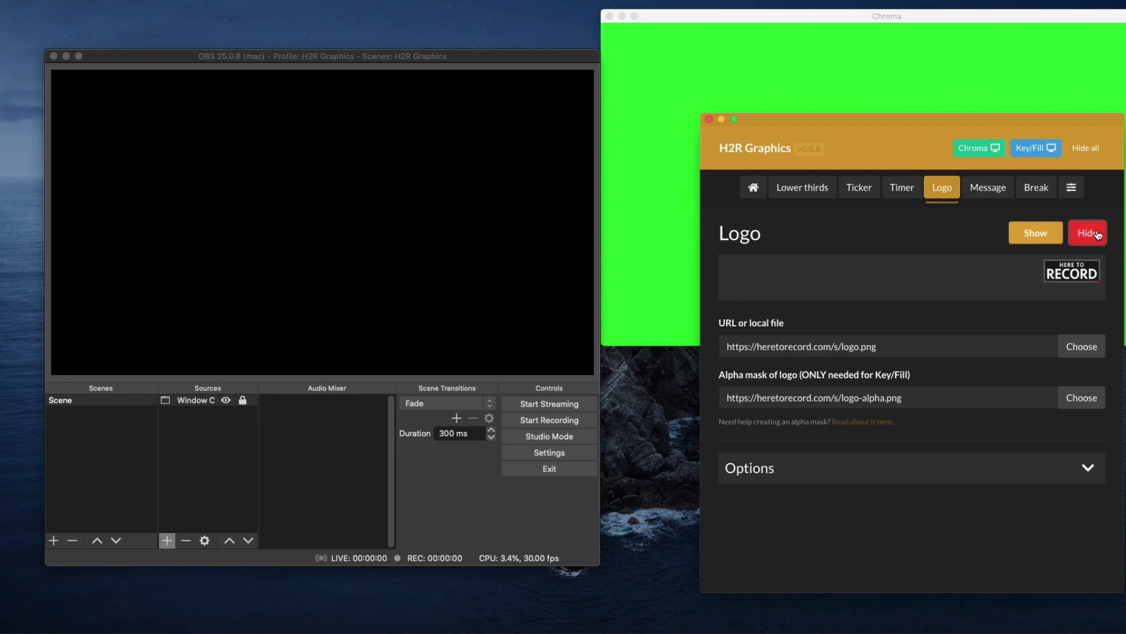
click(986, 189)
- Put the LIVE message on air and expand its styling options
click(1032, 234)
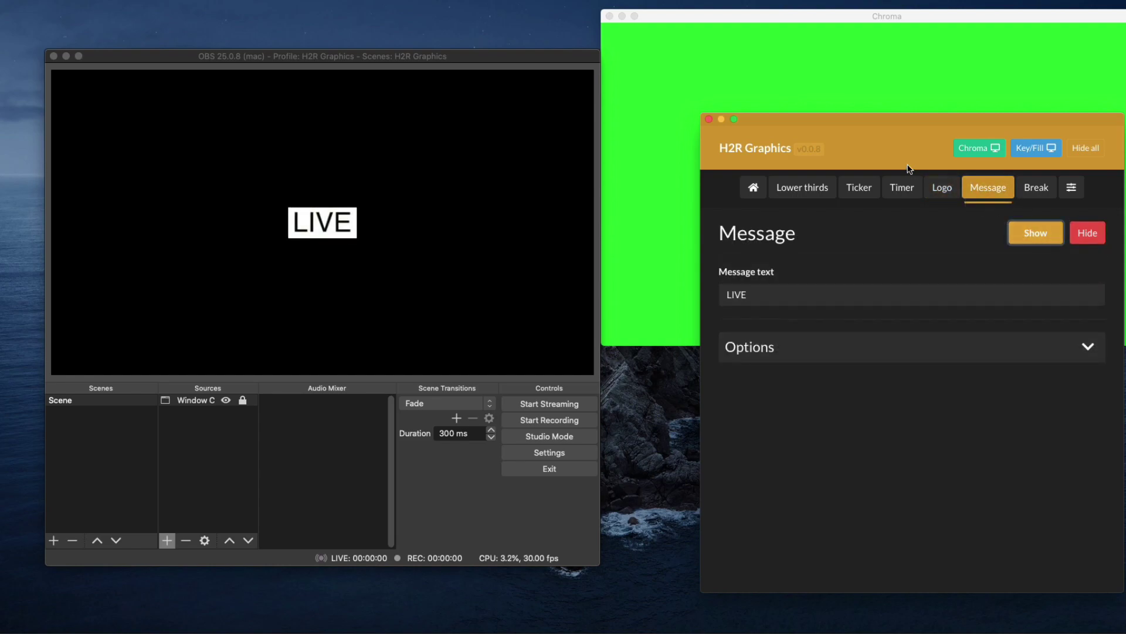
drag(910, 118, 921, 262)
click(881, 179)
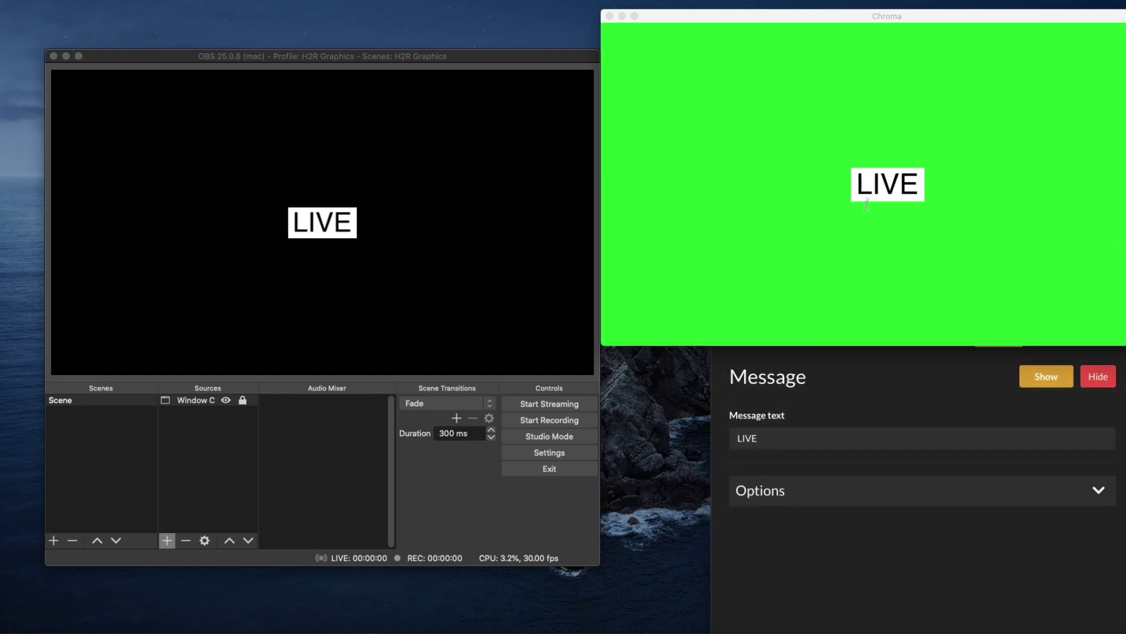
click(886, 387)
click(956, 491)
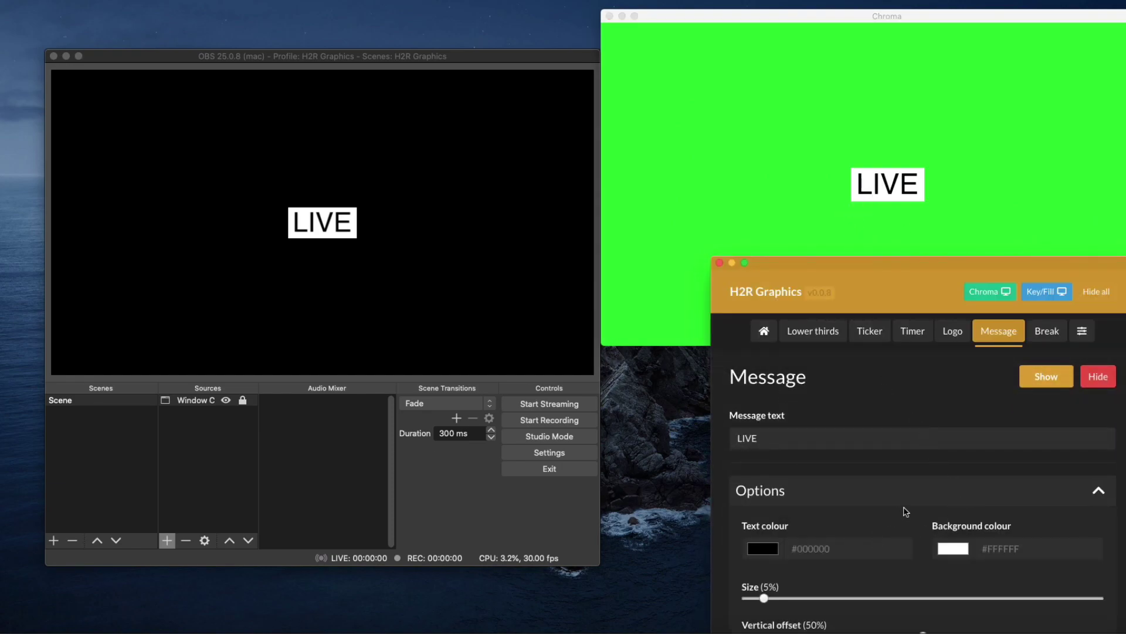
- Set LIVE to 19% vertical offset, 12% horizontal offset and 7% size, then hide it
drag(863, 266, 812, 89)
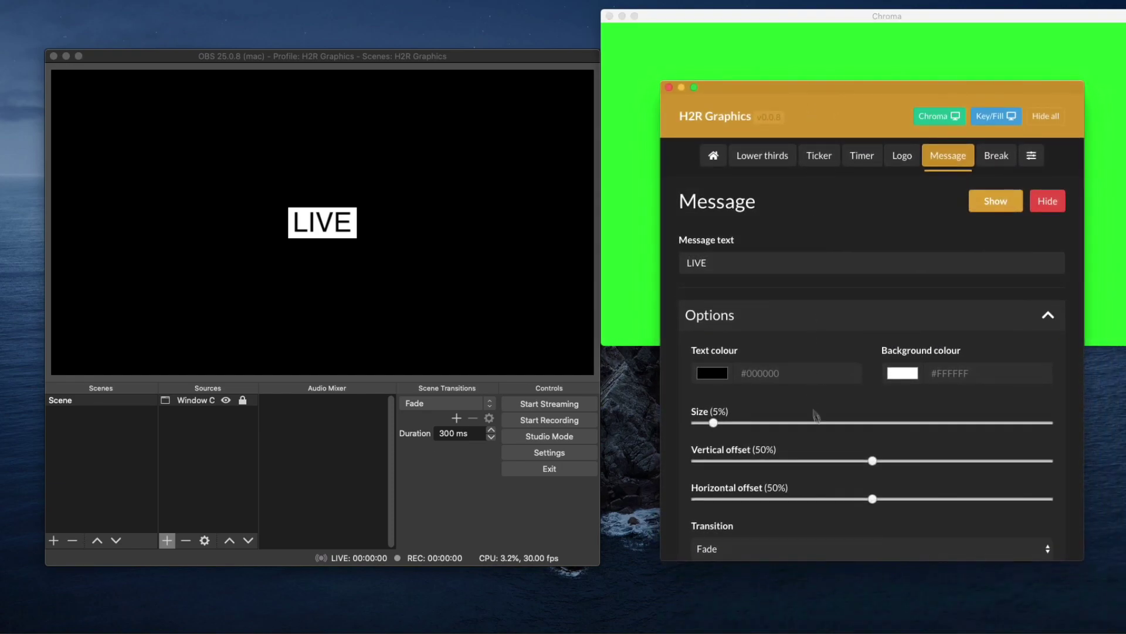
drag(873, 462, 765, 469)
drag(871, 500, 740, 500)
drag(713, 418, 722, 421)
scroll(805, 445, down, 1)
scroll(806, 446, down, 5)
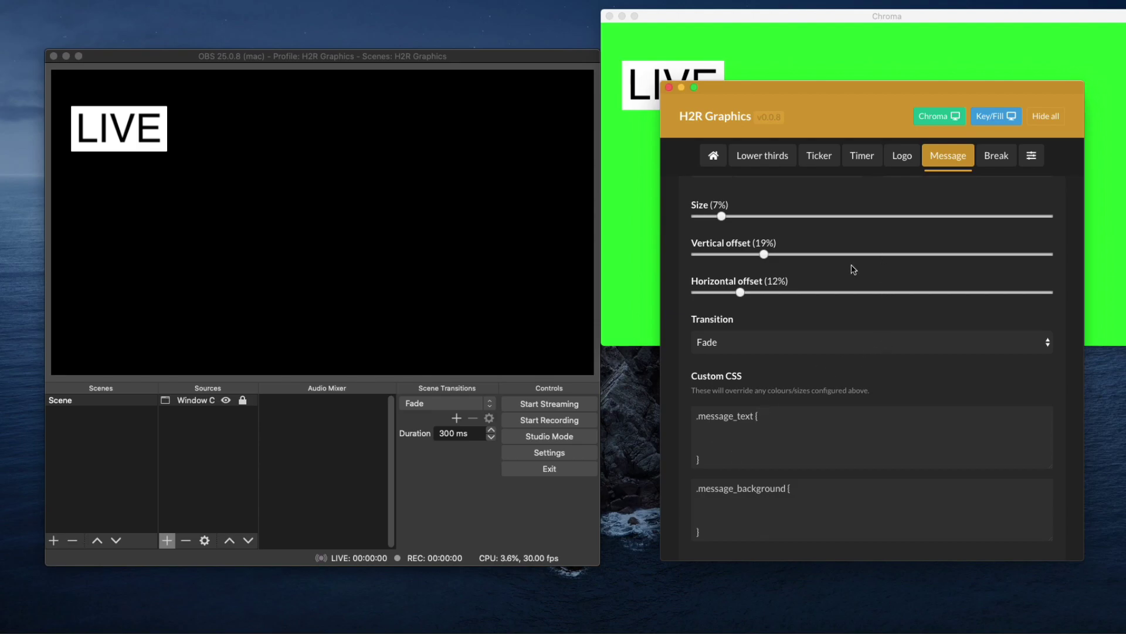
click(954, 168)
click(1047, 200)
- Refresh the Break page from its Google sheet ID to list the timed sessions
click(995, 157)
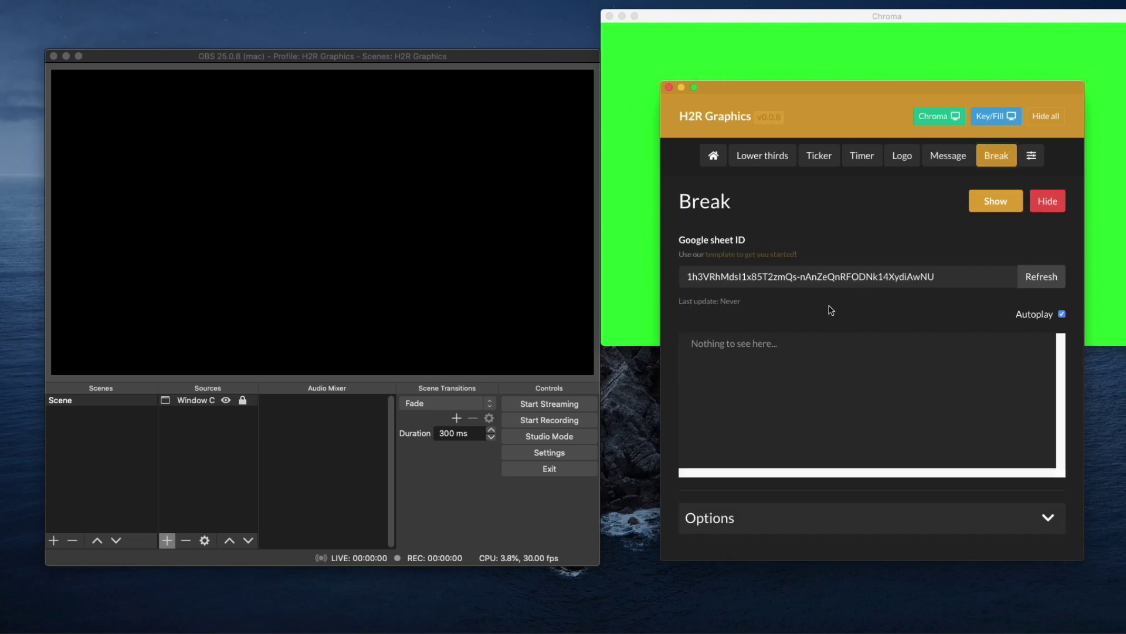
drag(826, 87, 846, 123)
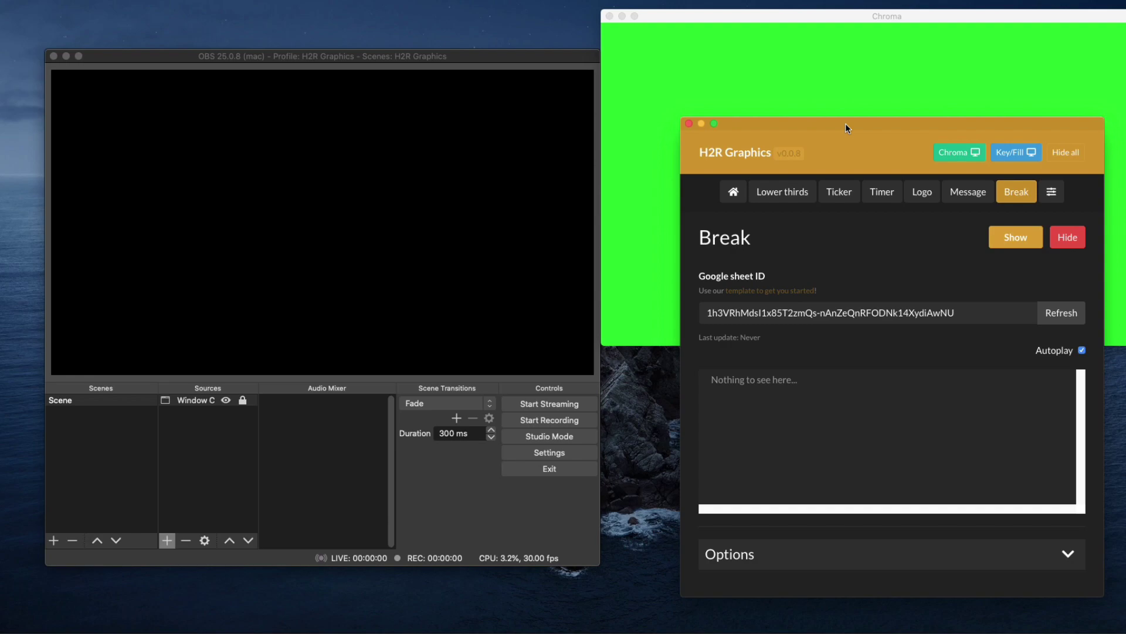
drag(840, 125, 825, 92)
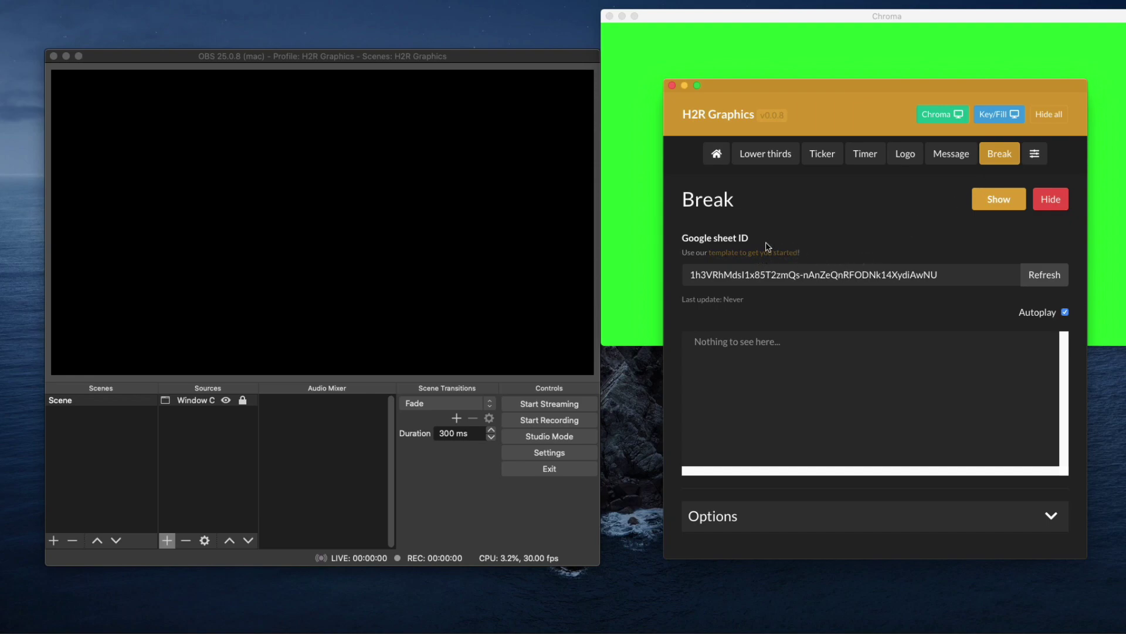
click(1030, 275)
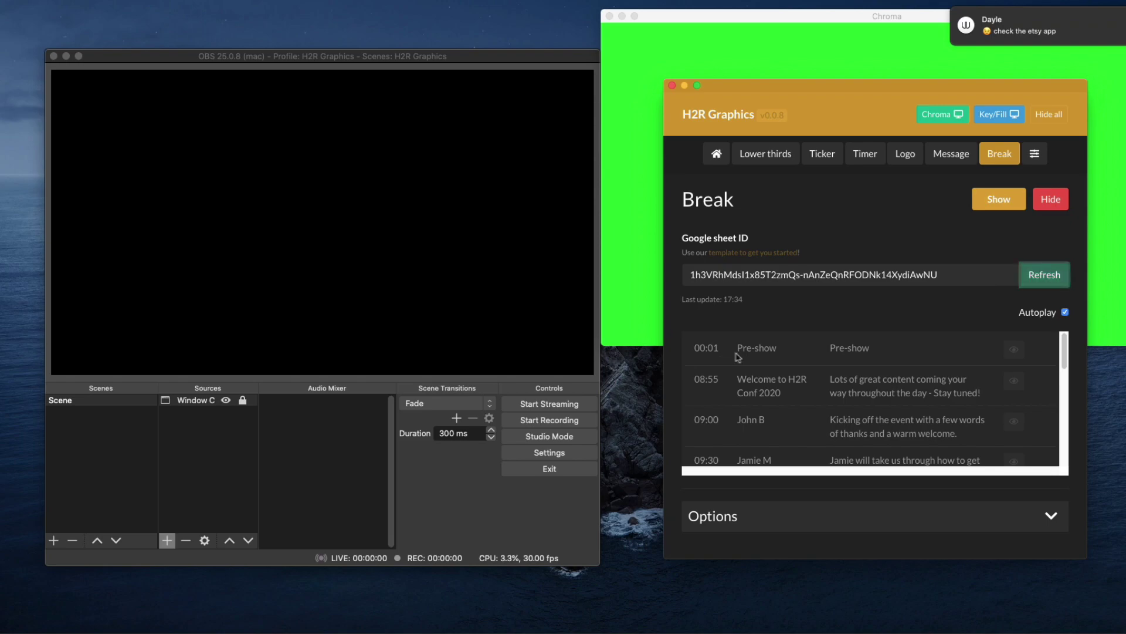
- Show the Break graphic so the schedule, from 00:01 Pre-show through 09:30, fills the OBS preview
mouse_move(1065, 352)
mouse_down()
mouse_move(1065, 370)
mouse_move(1065, 343)
mouse_up()
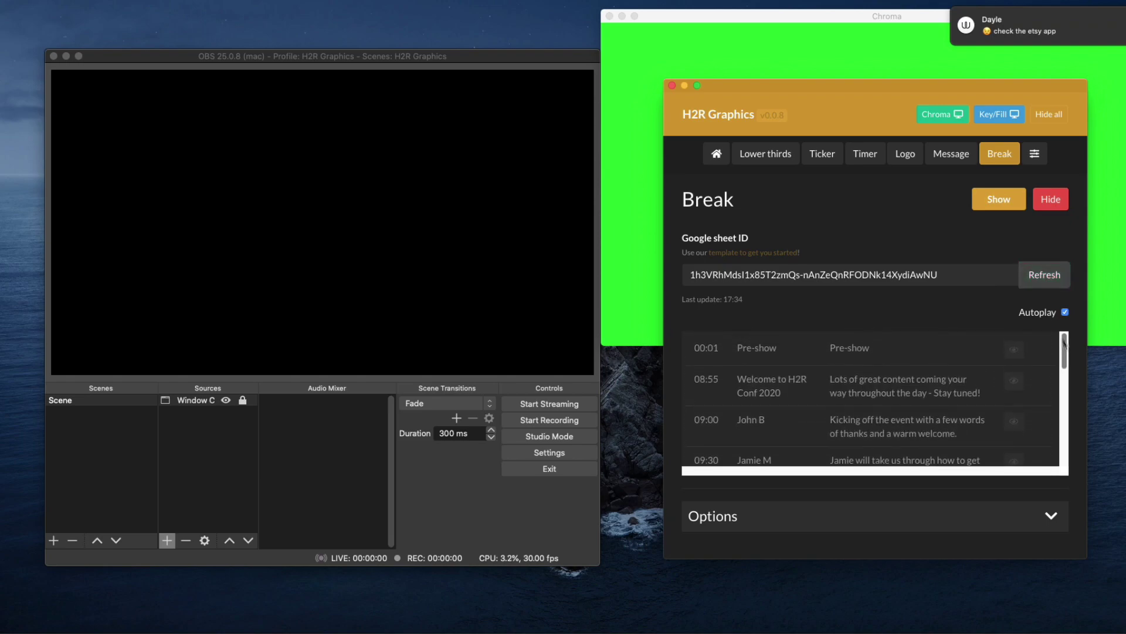
click(999, 198)
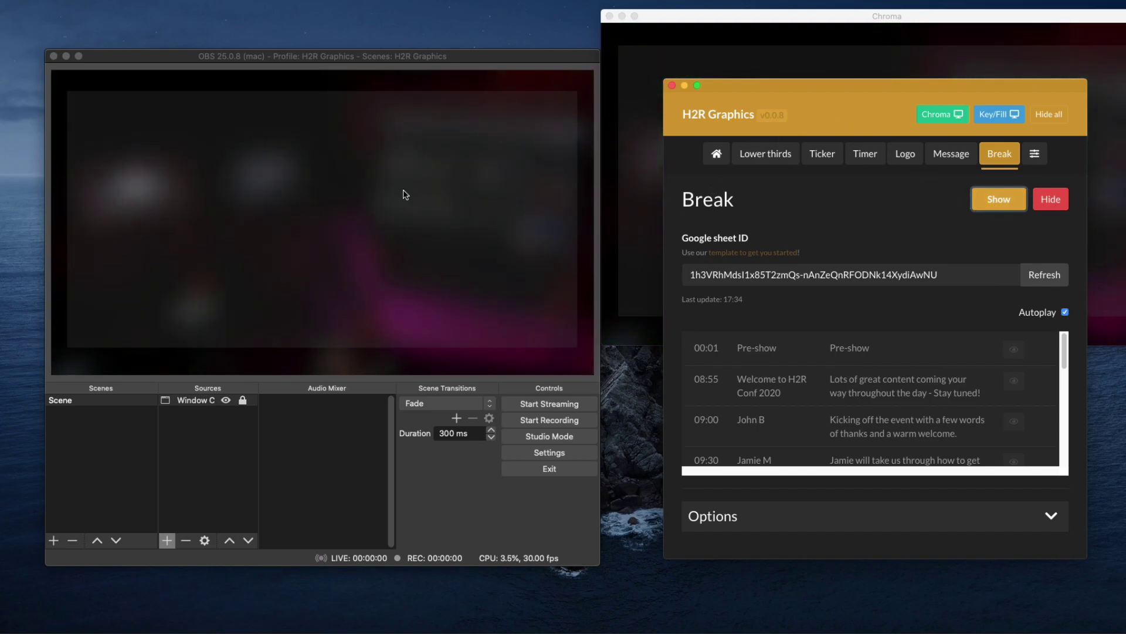
drag(762, 87, 770, 139)
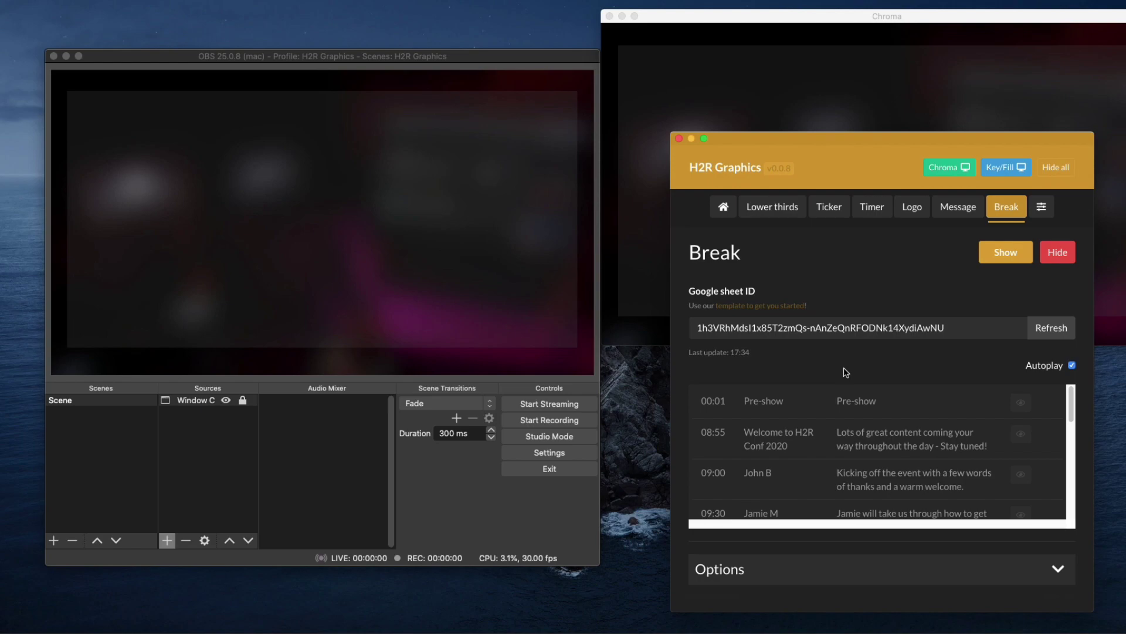
- Hide the Break graphic, look through H2R Graphics' Settings, then return to the home page
click(1050, 257)
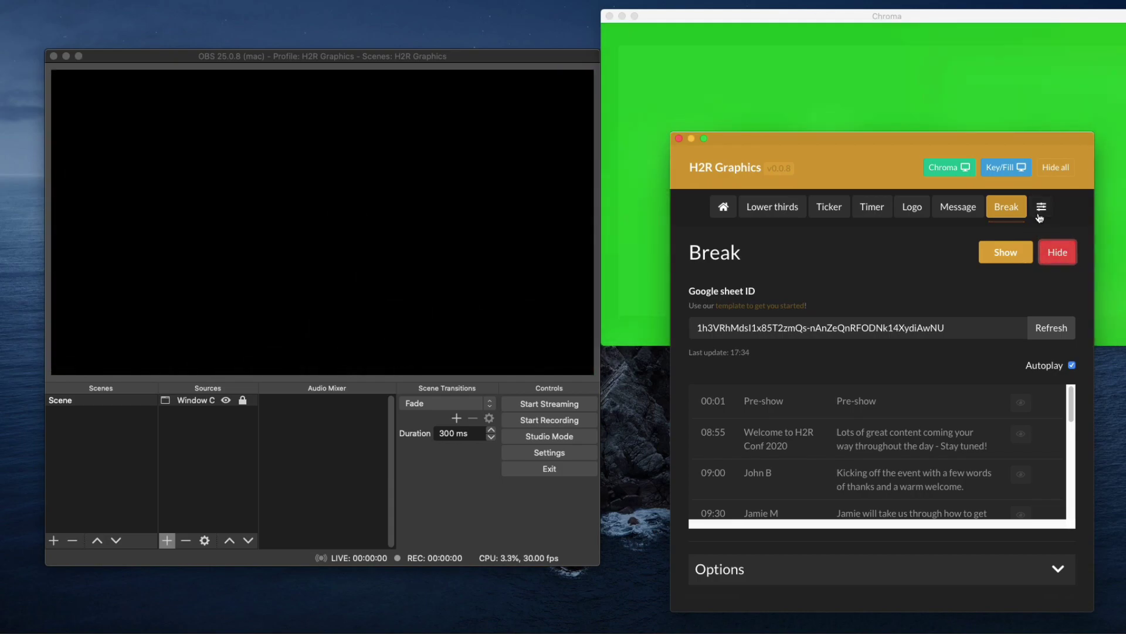
click(1041, 206)
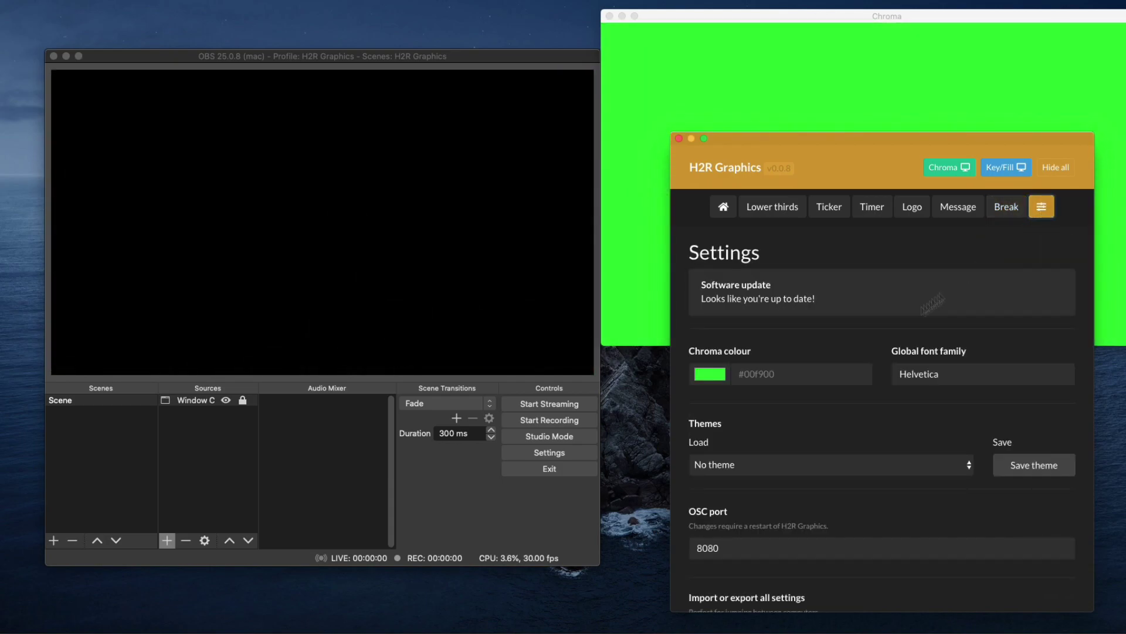
scroll(840, 449, down, 2)
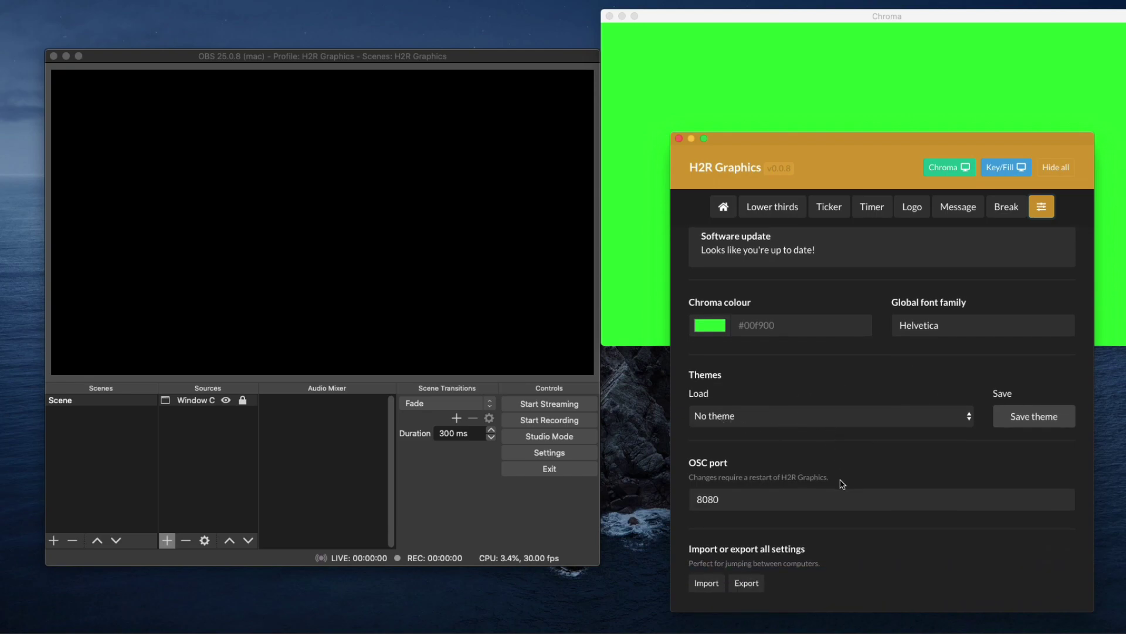
click(724, 208)
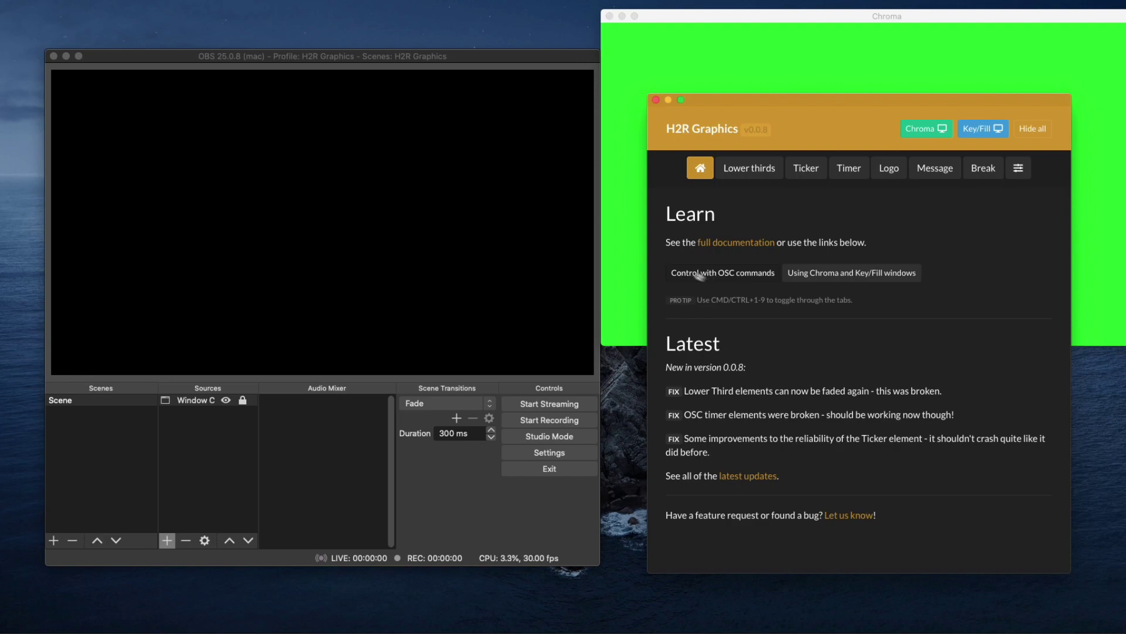
drag(510, 63, 497, 60)
- Put the 'Hello World' ticker back on air from the Lower thirds Ticker tab
click(754, 167)
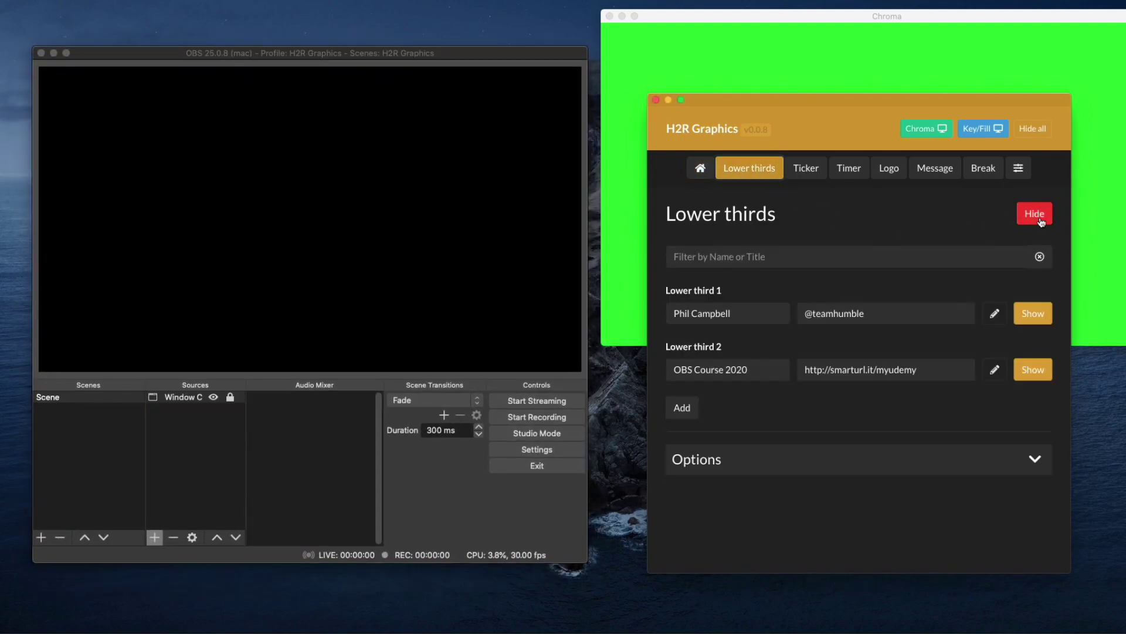
click(824, 177)
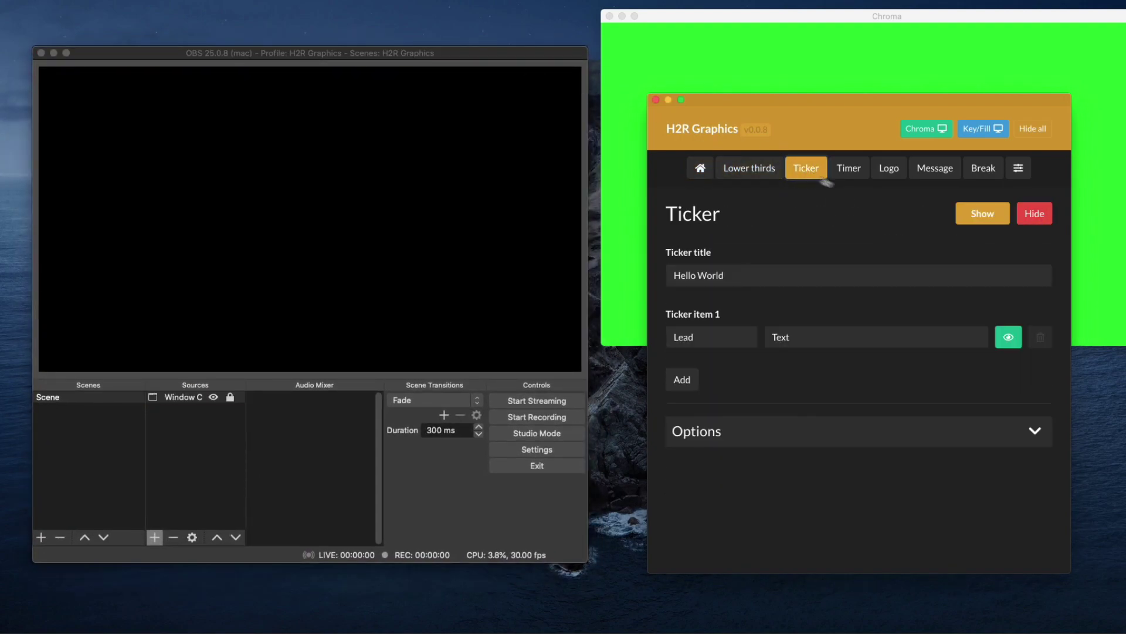
click(982, 214)
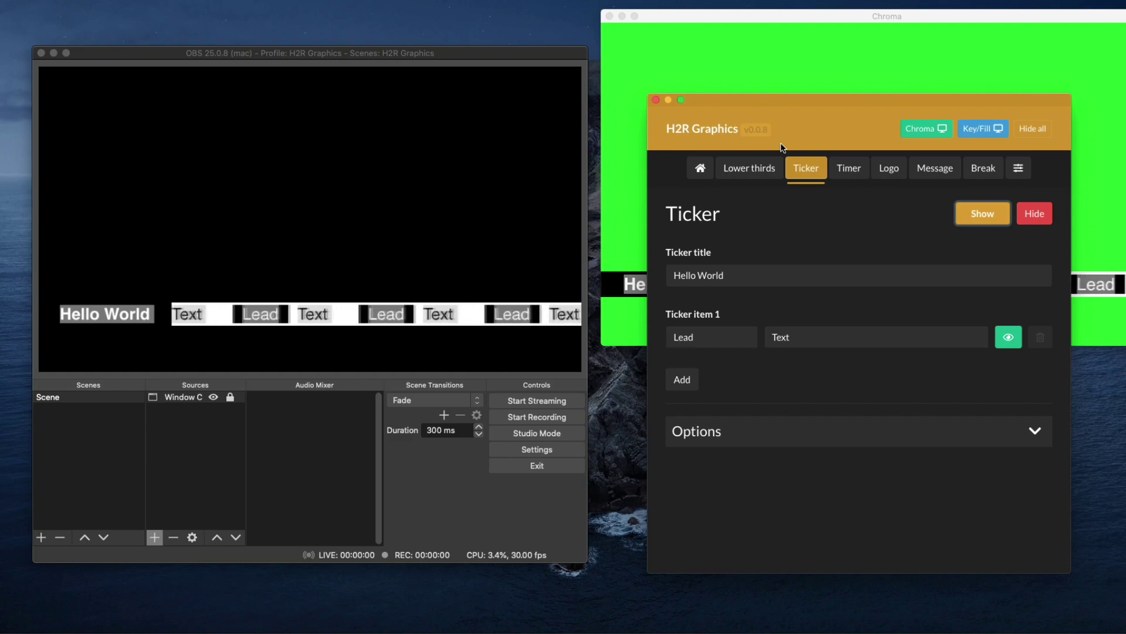
click(872, 204)
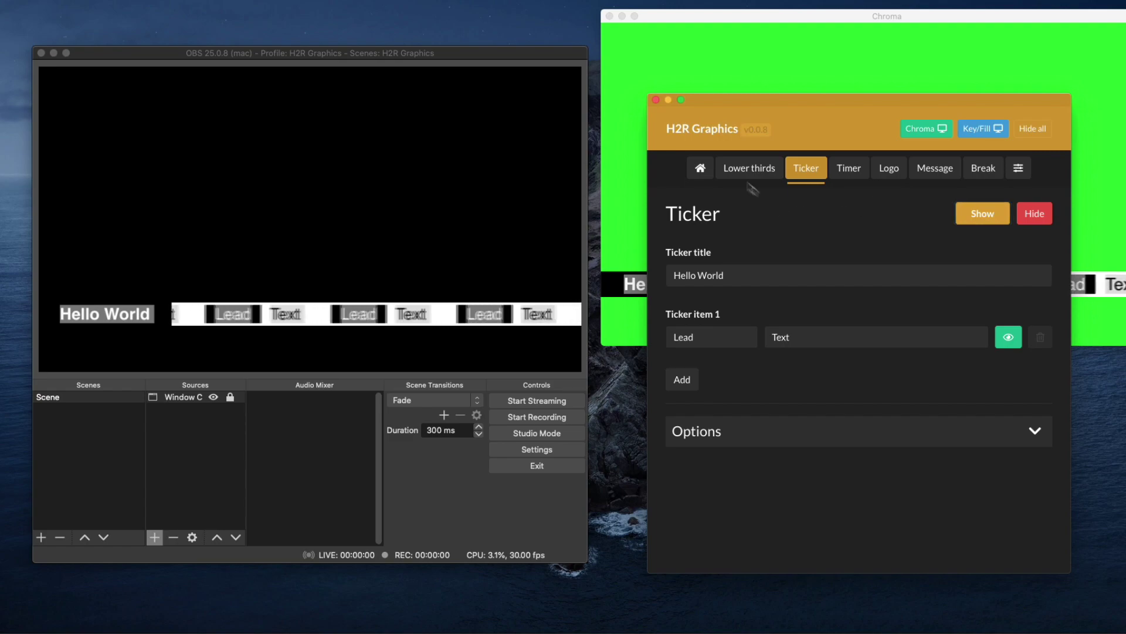